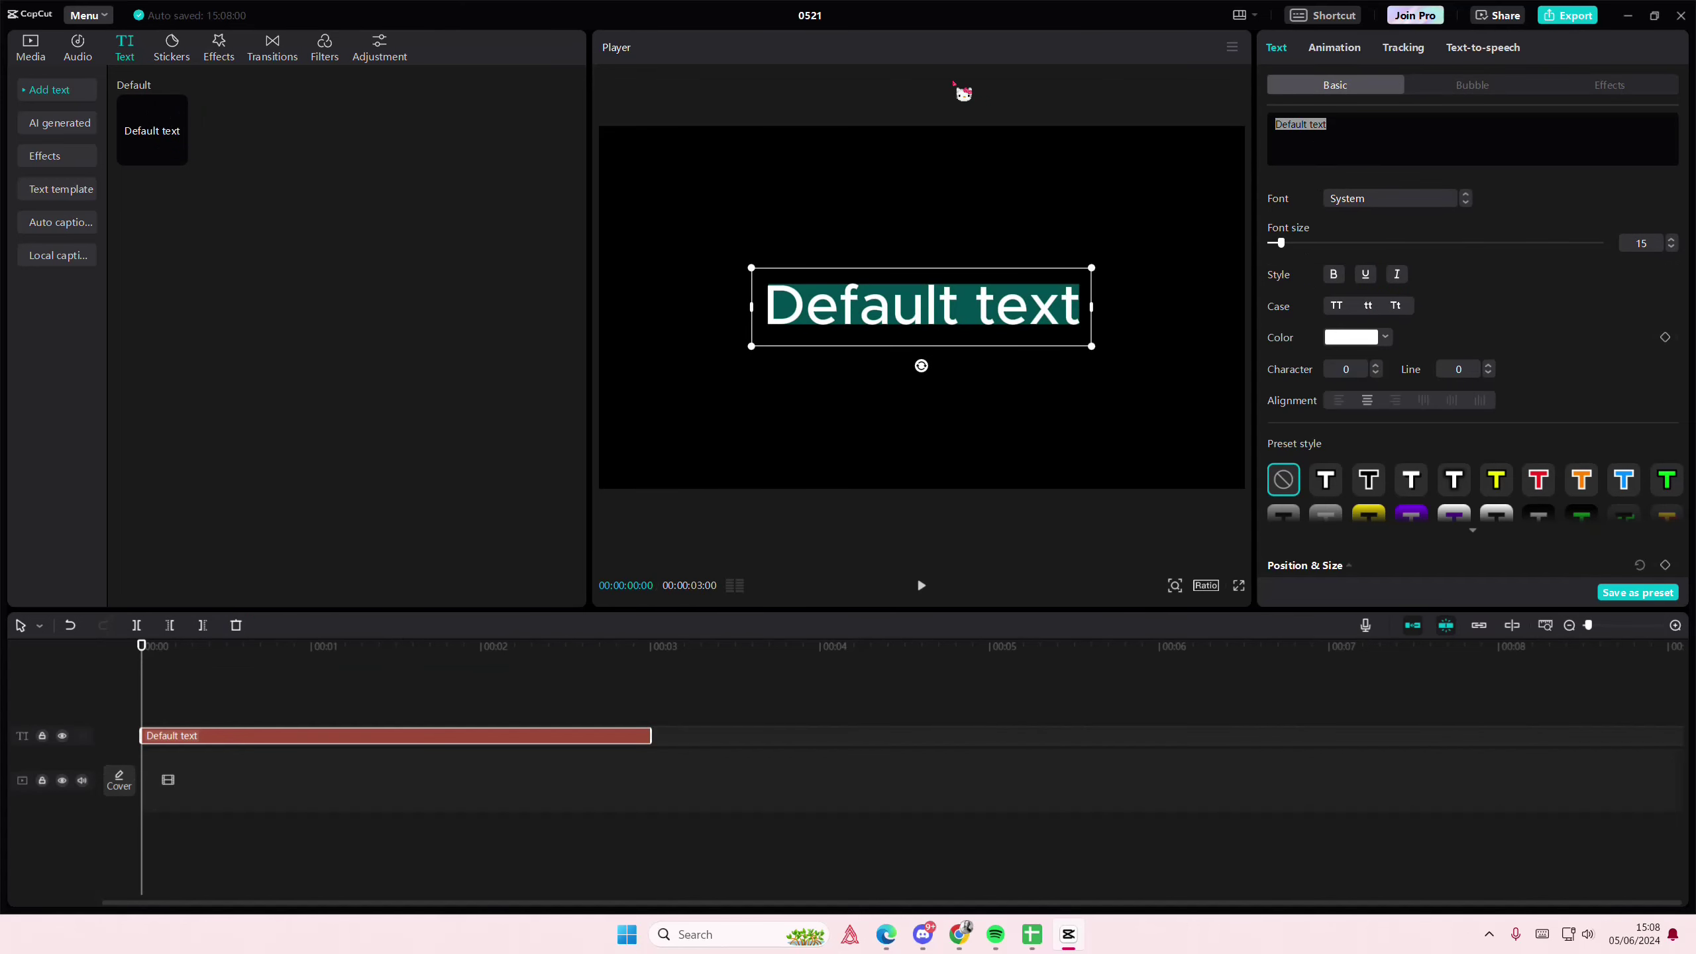
type("m")
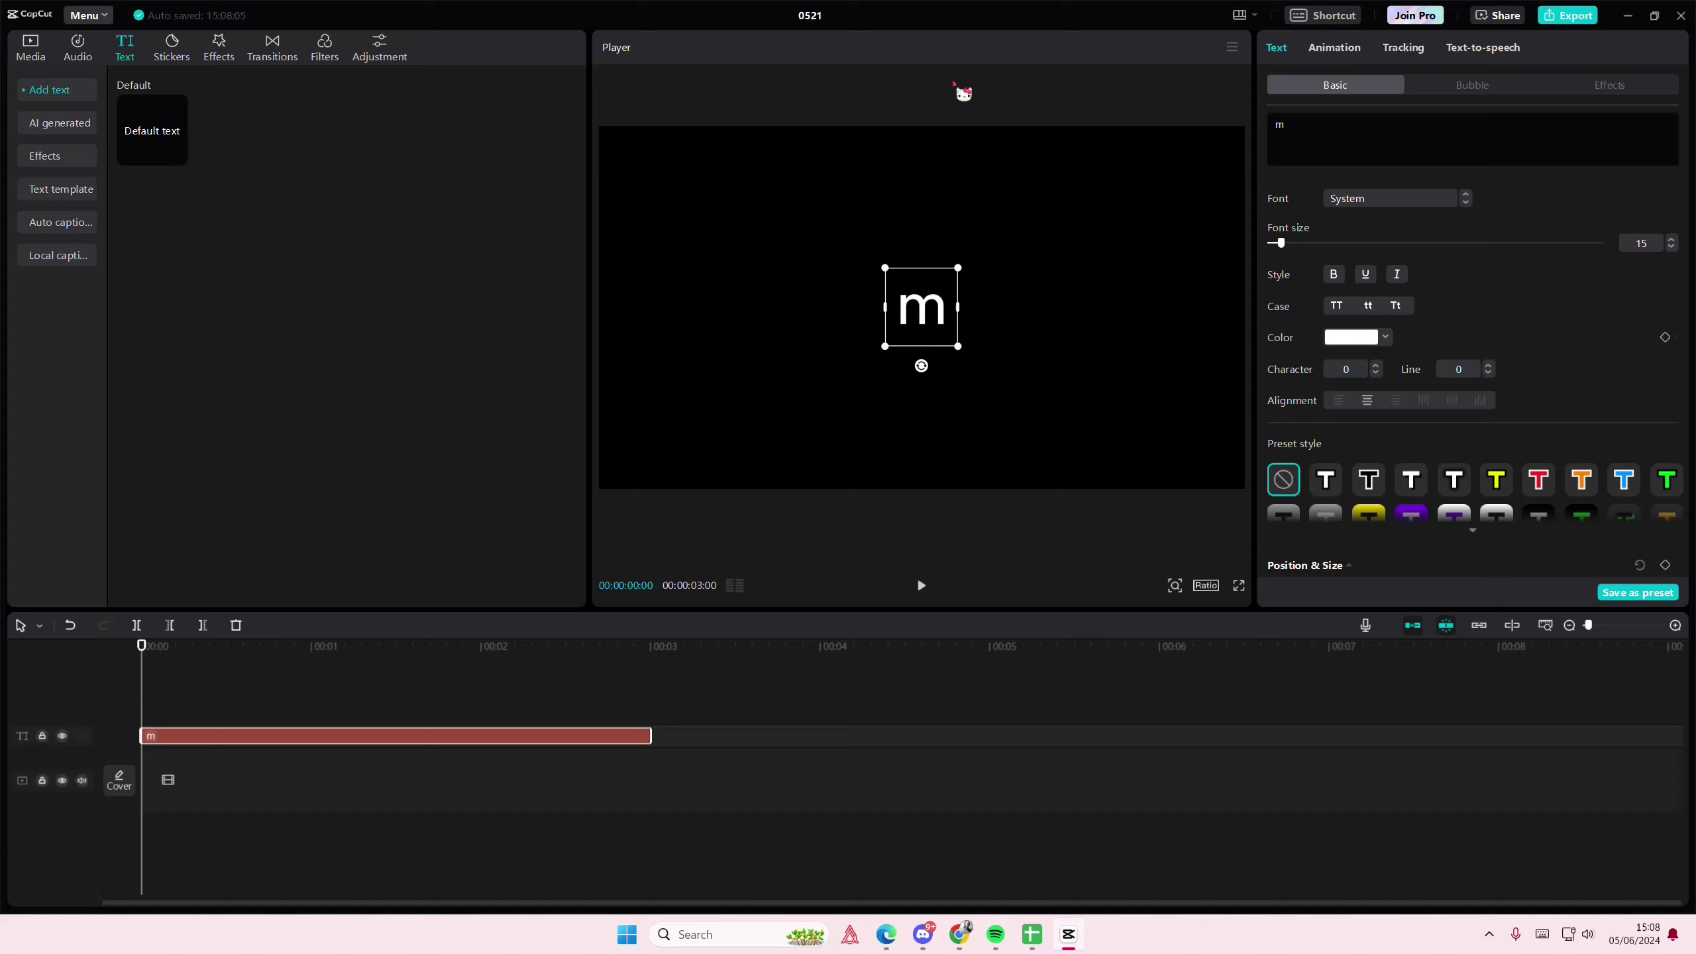
type("essage in th")
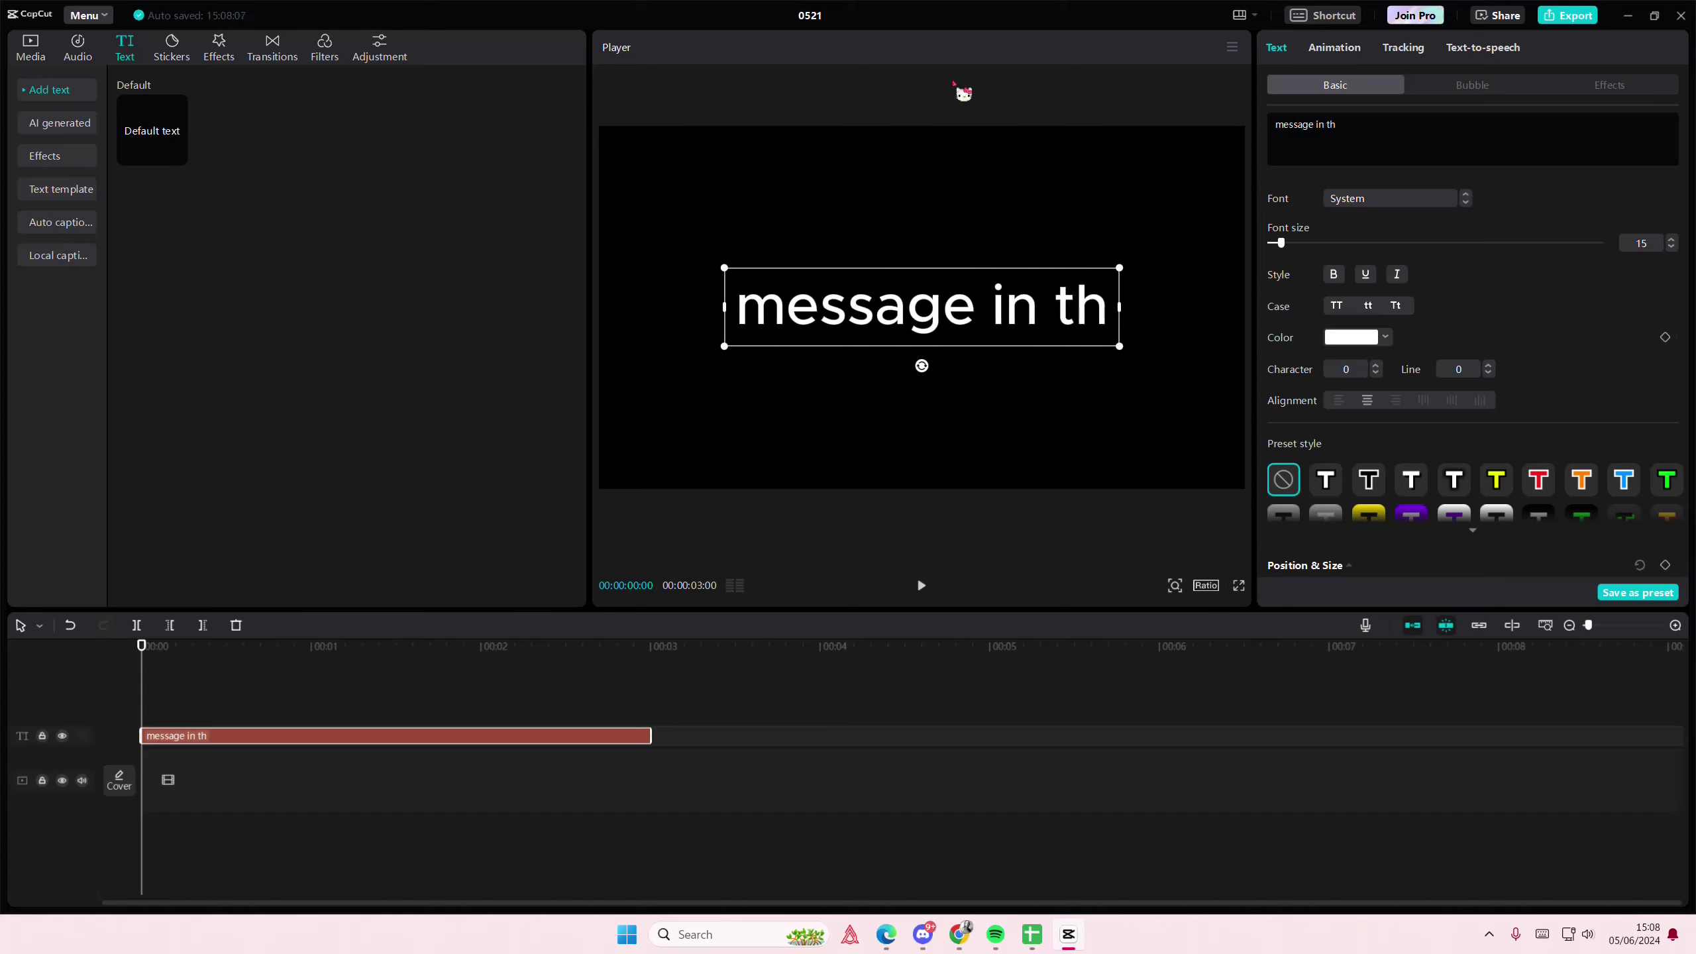
Correct the lyric text so it reads 'message in a bottle'
key("BackSpace")
key("BackSpace")
type("a bottle")
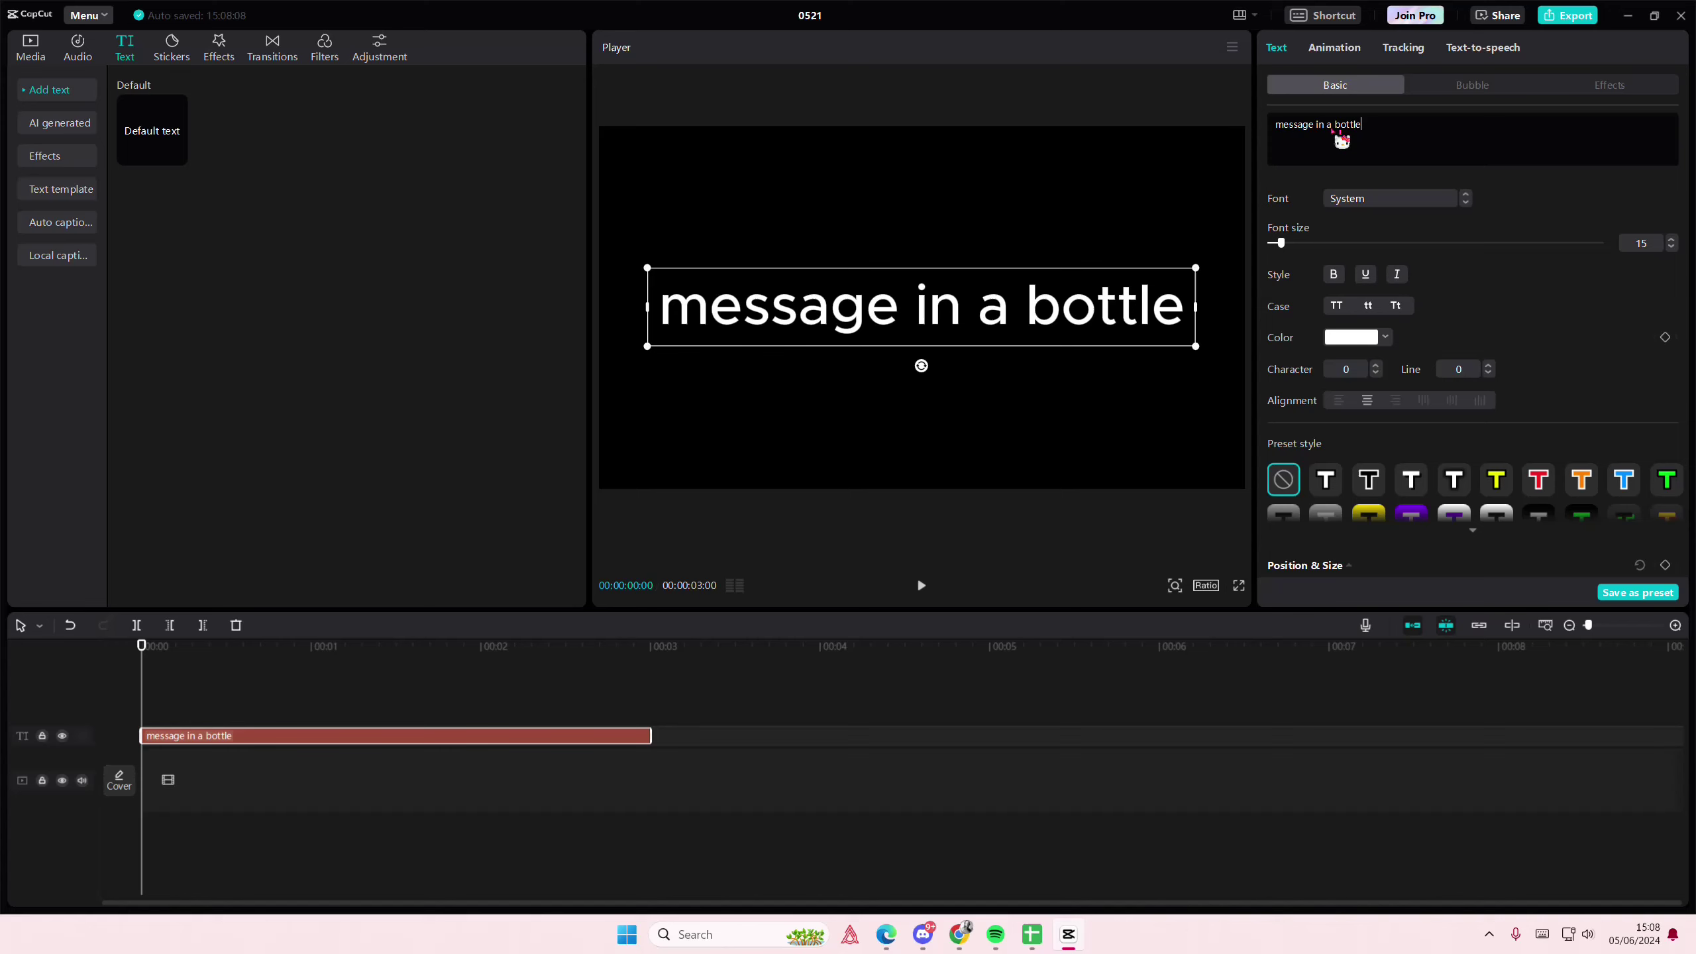
double_click(1330, 126)
left_click(1402, 139)
Set the lyric font to Arka Typeface DEMO at size 20
left_click(1391, 199)
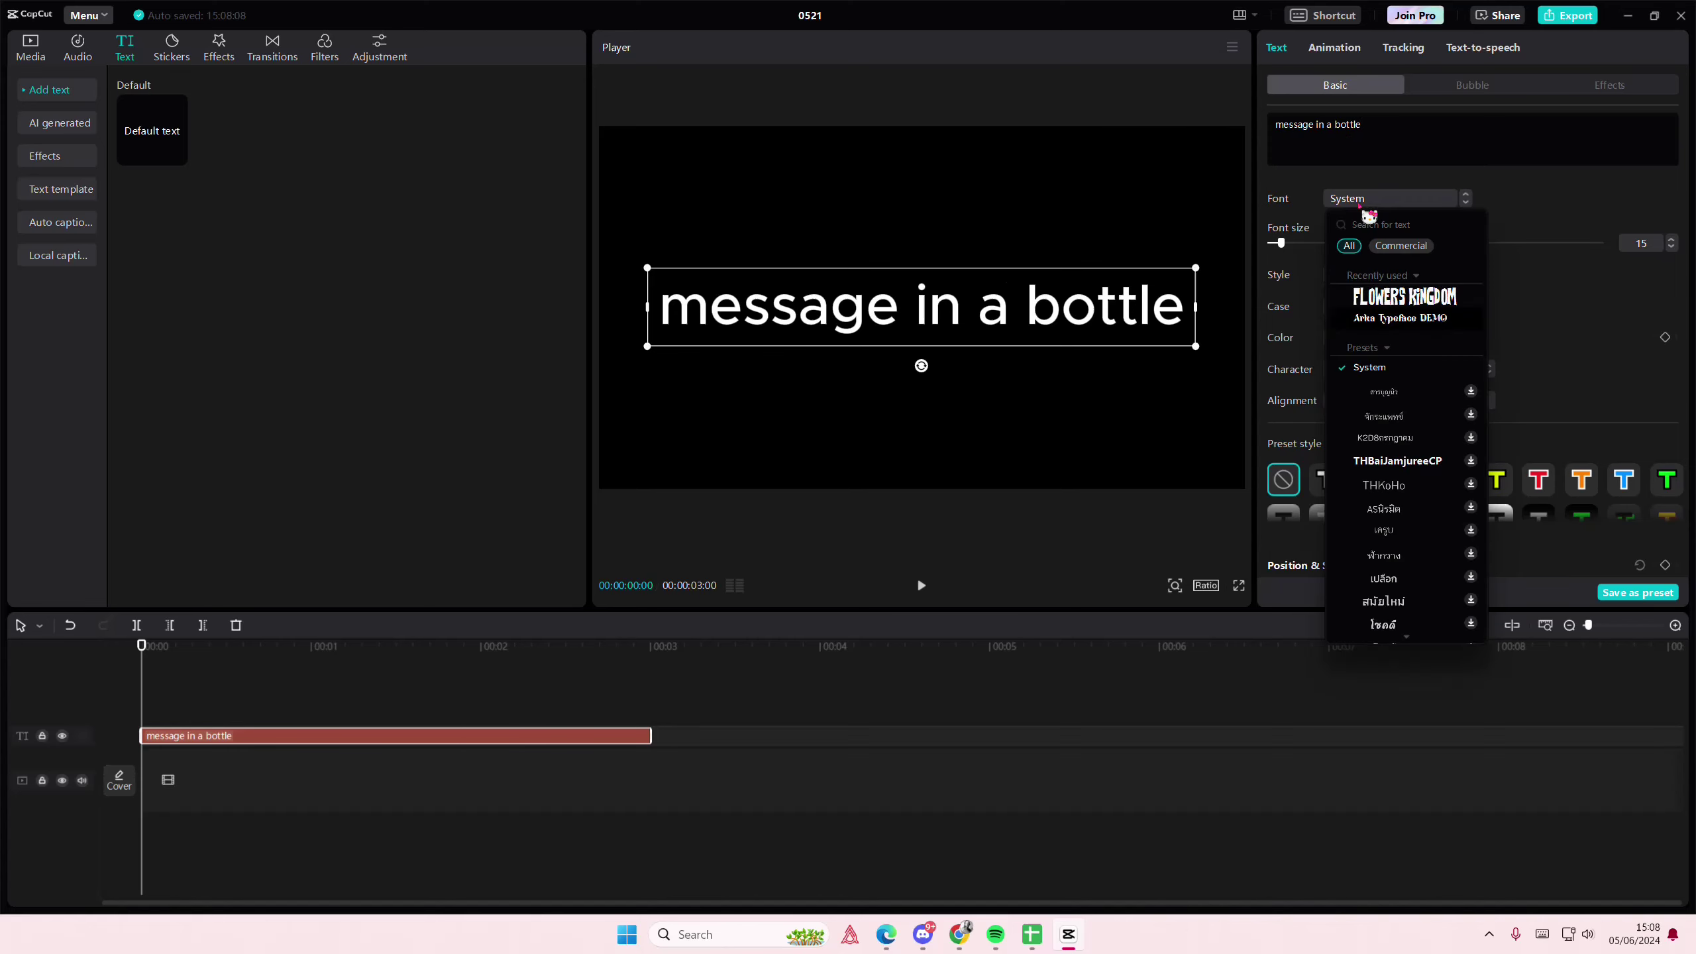
left_click(1395, 321)
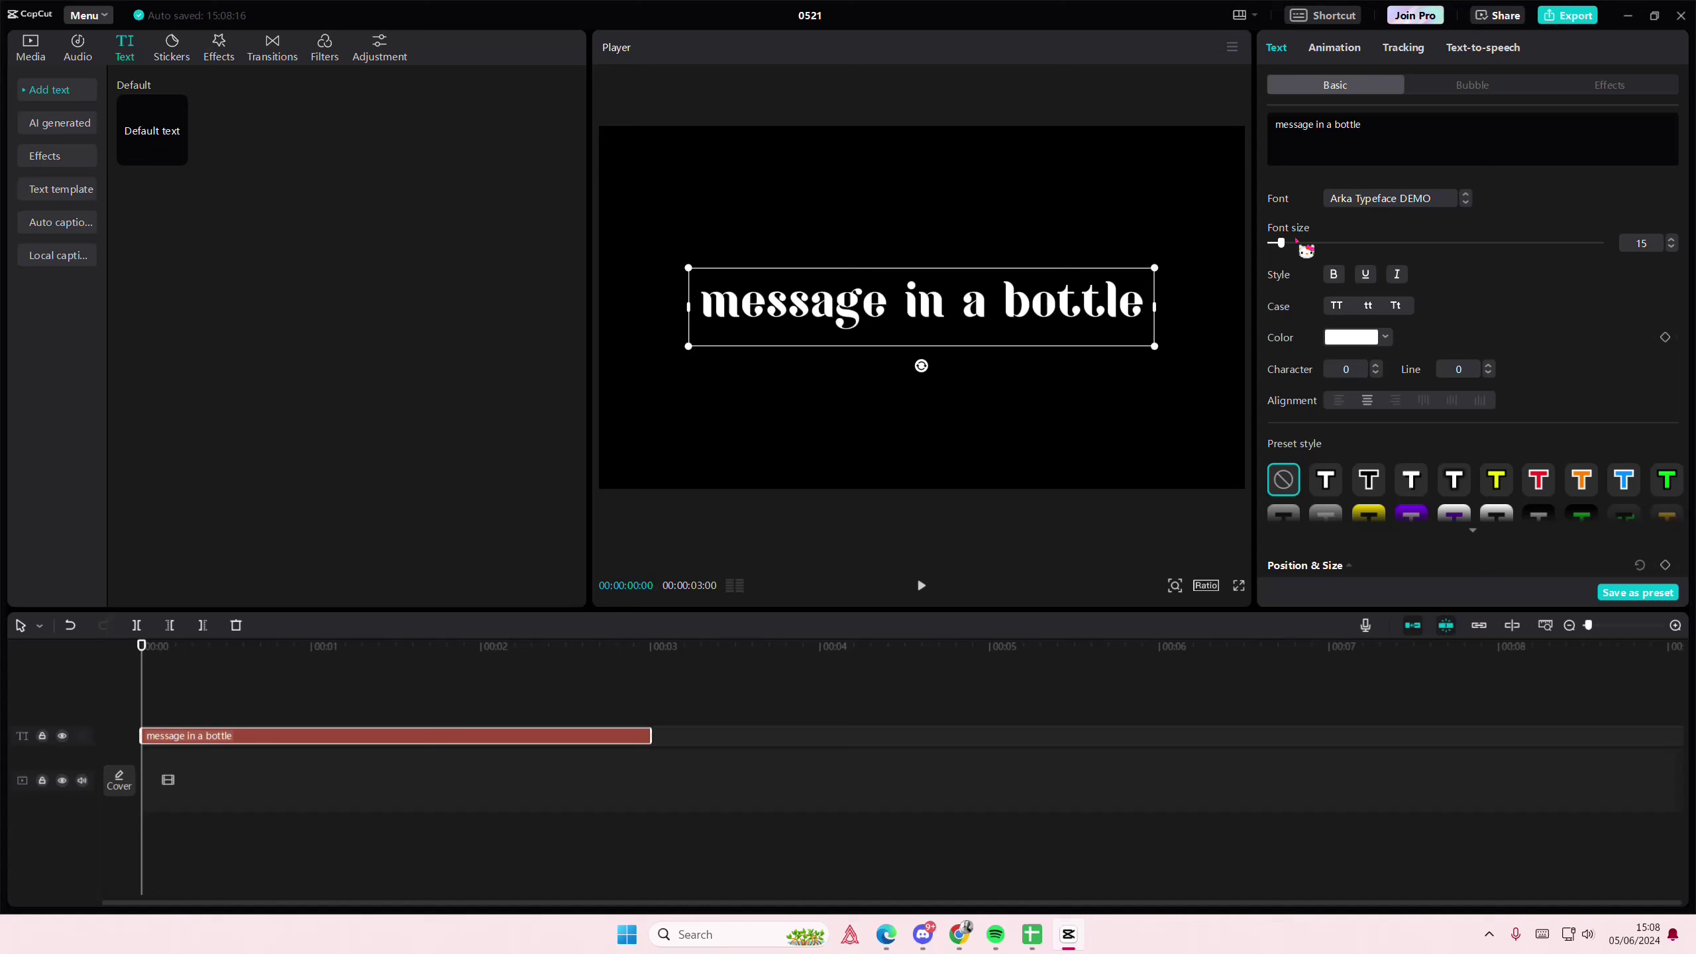
left_click_drag(1281, 243, 1287, 244)
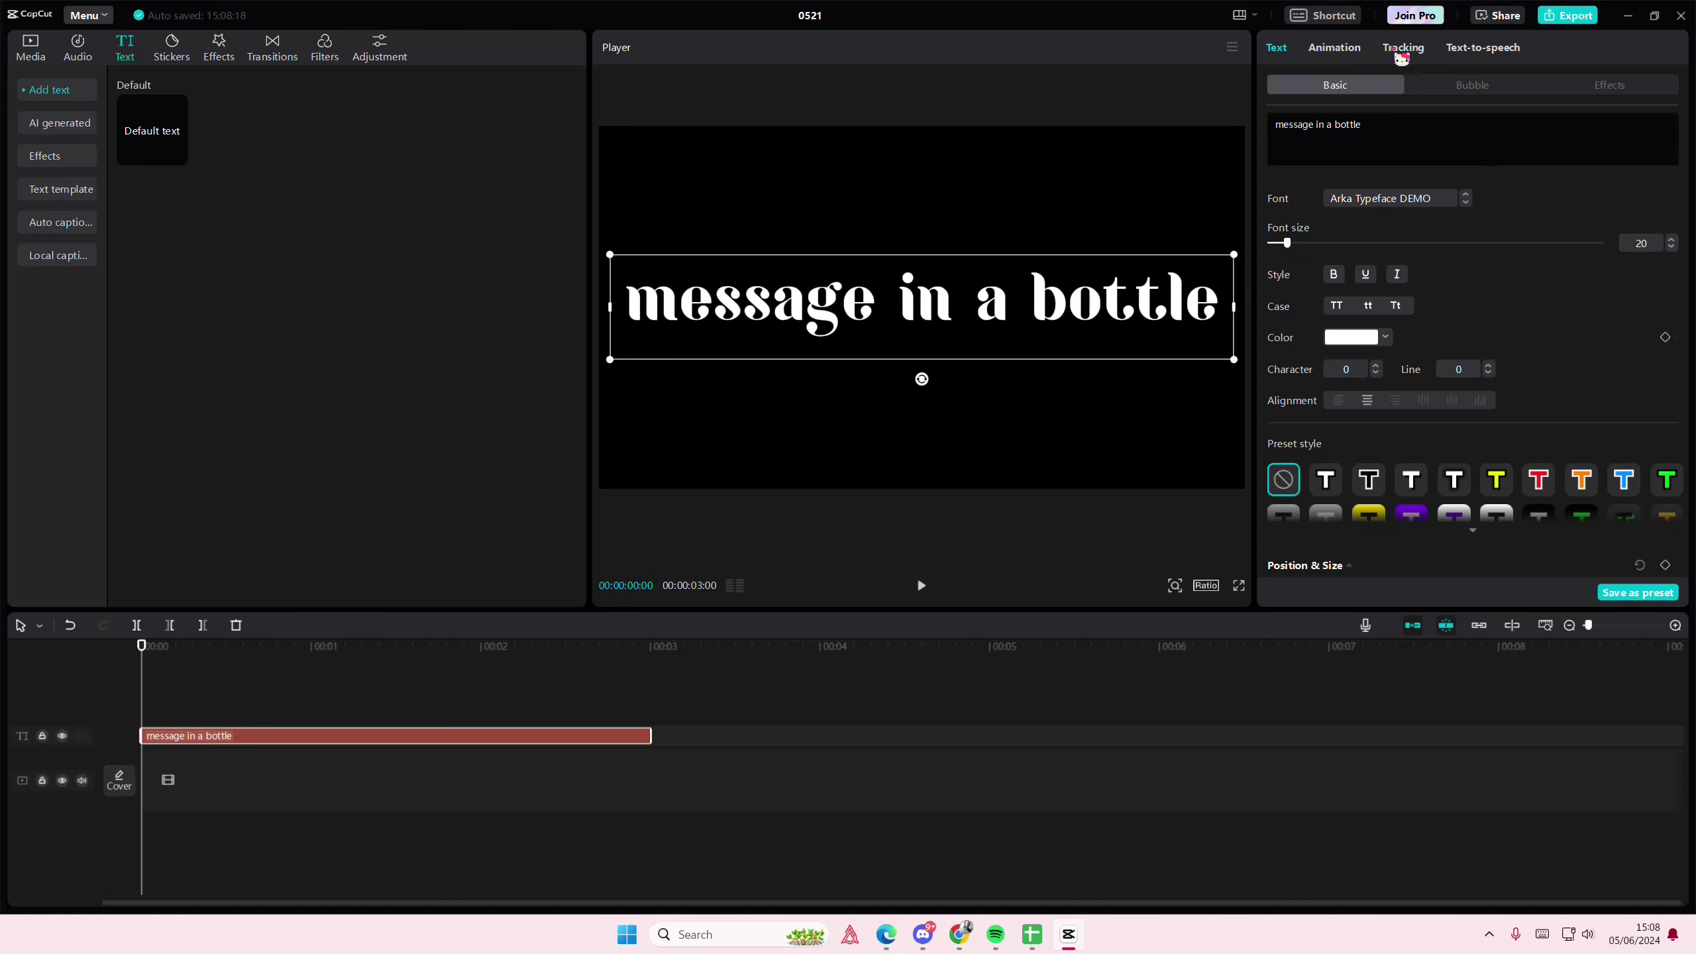
Apply a 3.0s Karaoke entrance animation and trim the text clip to about 3 seconds
left_click(1338, 49)
left_click_drag(652, 731, 1228, 736)
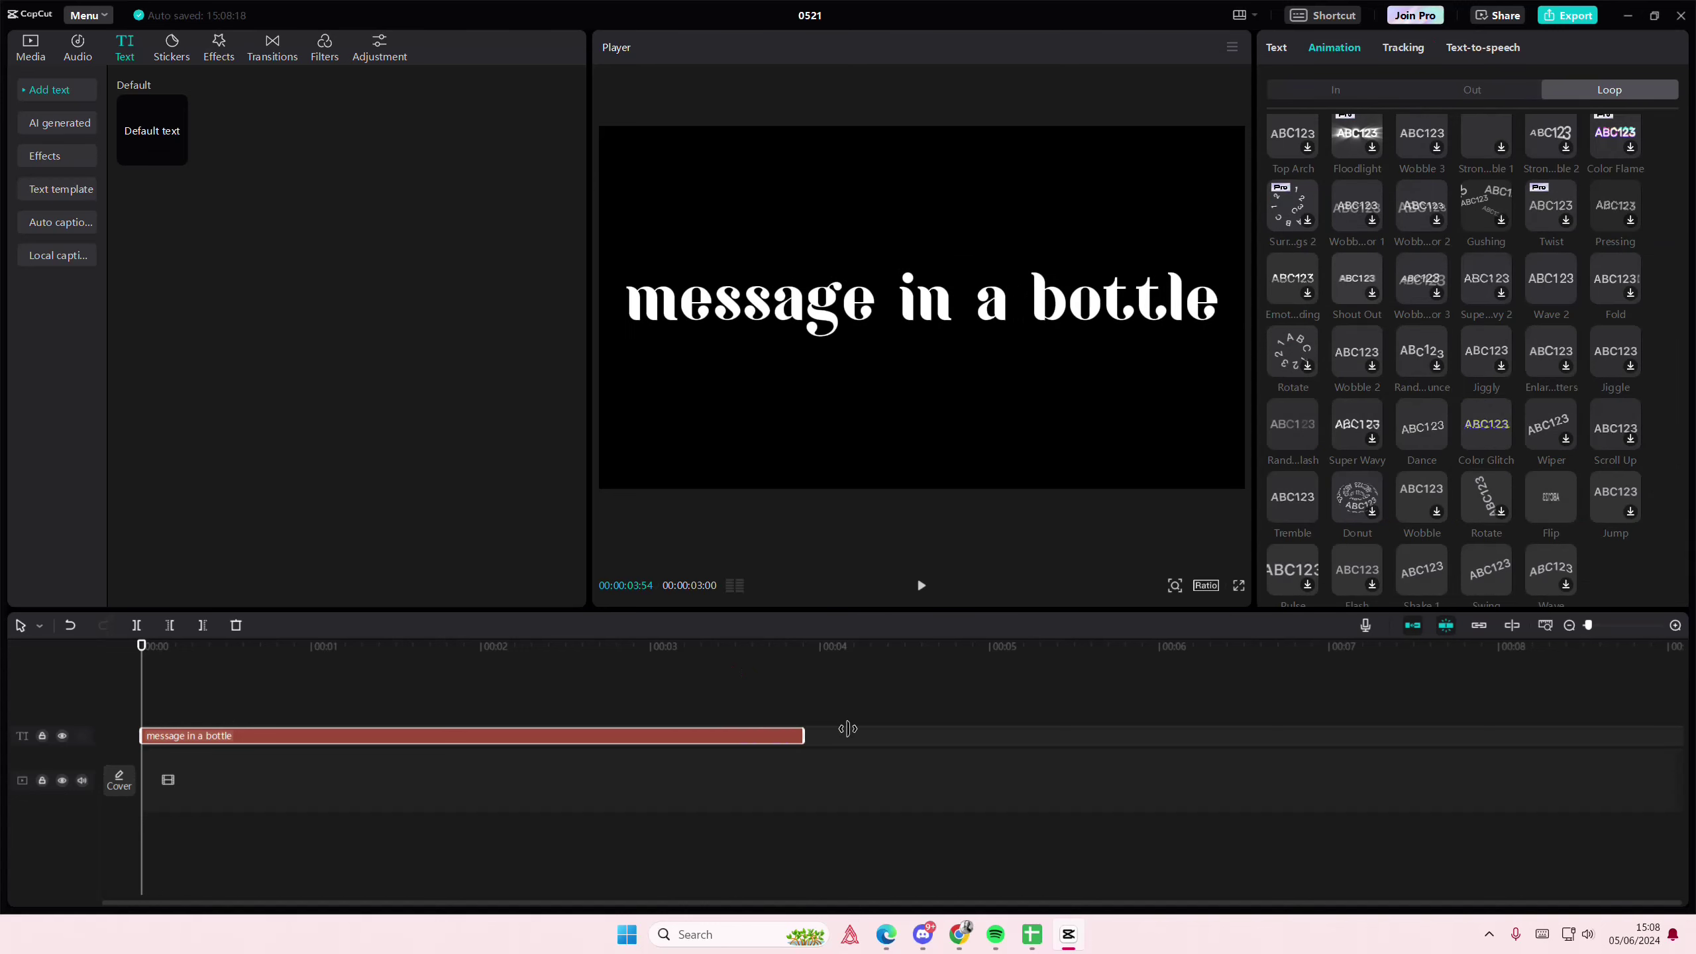
scroll(1395, 519, "up", 5)
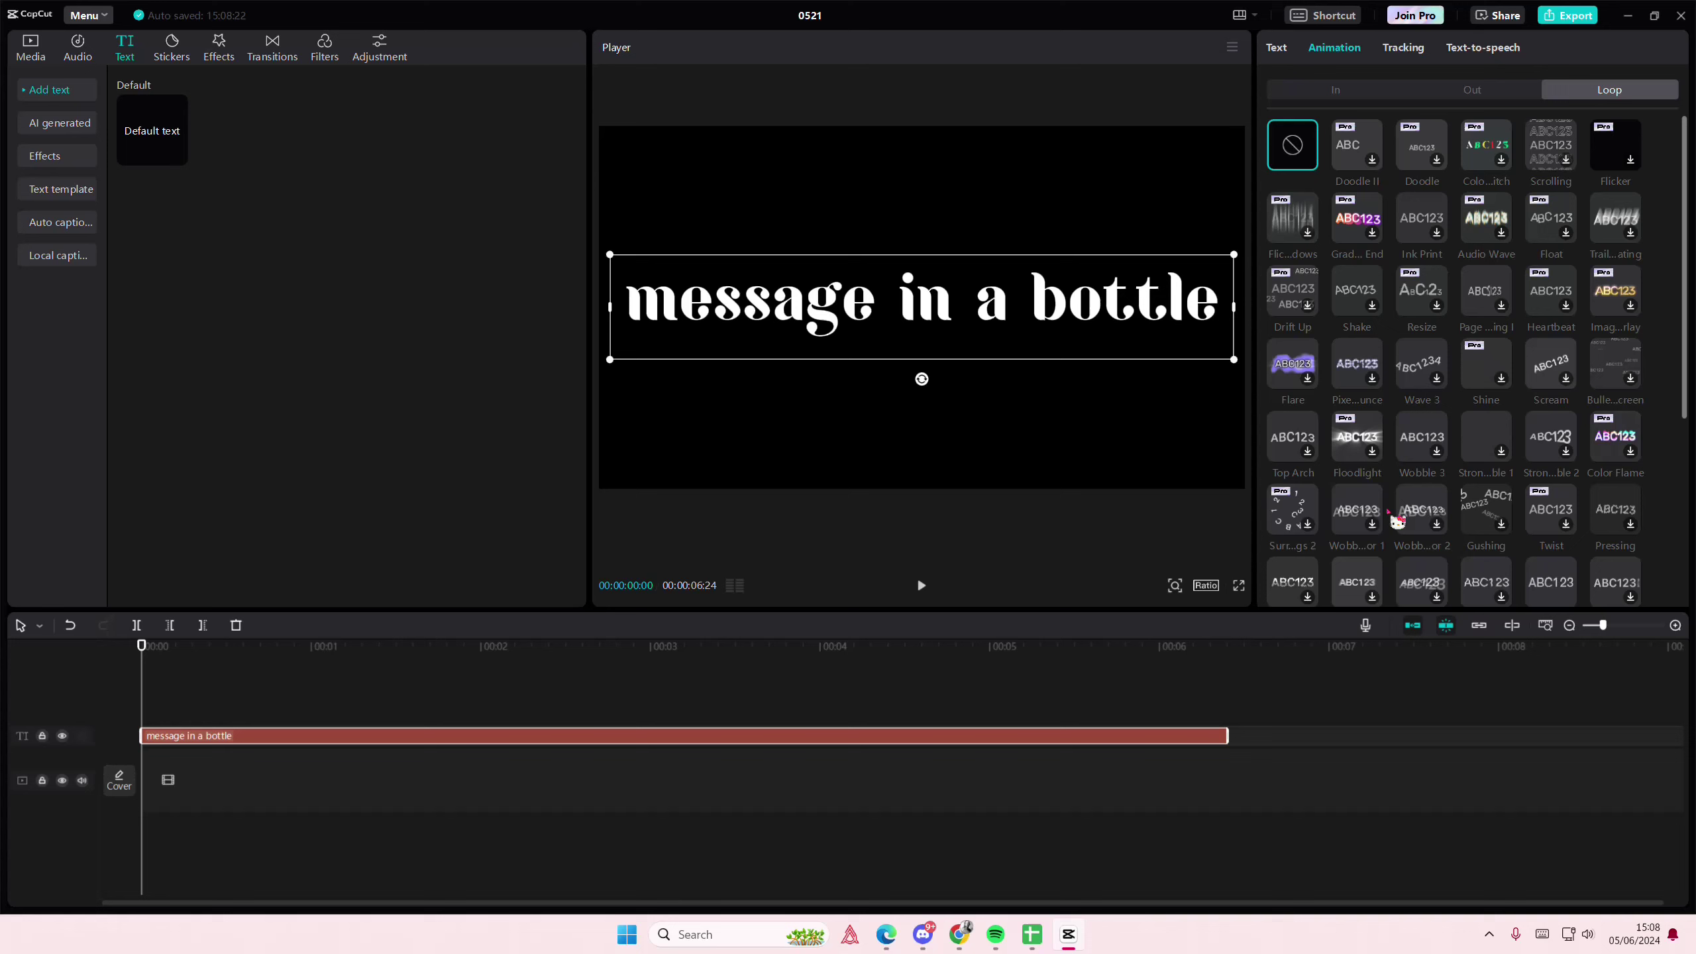
left_click(1336, 90)
scroll(1375, 453, "down", 5)
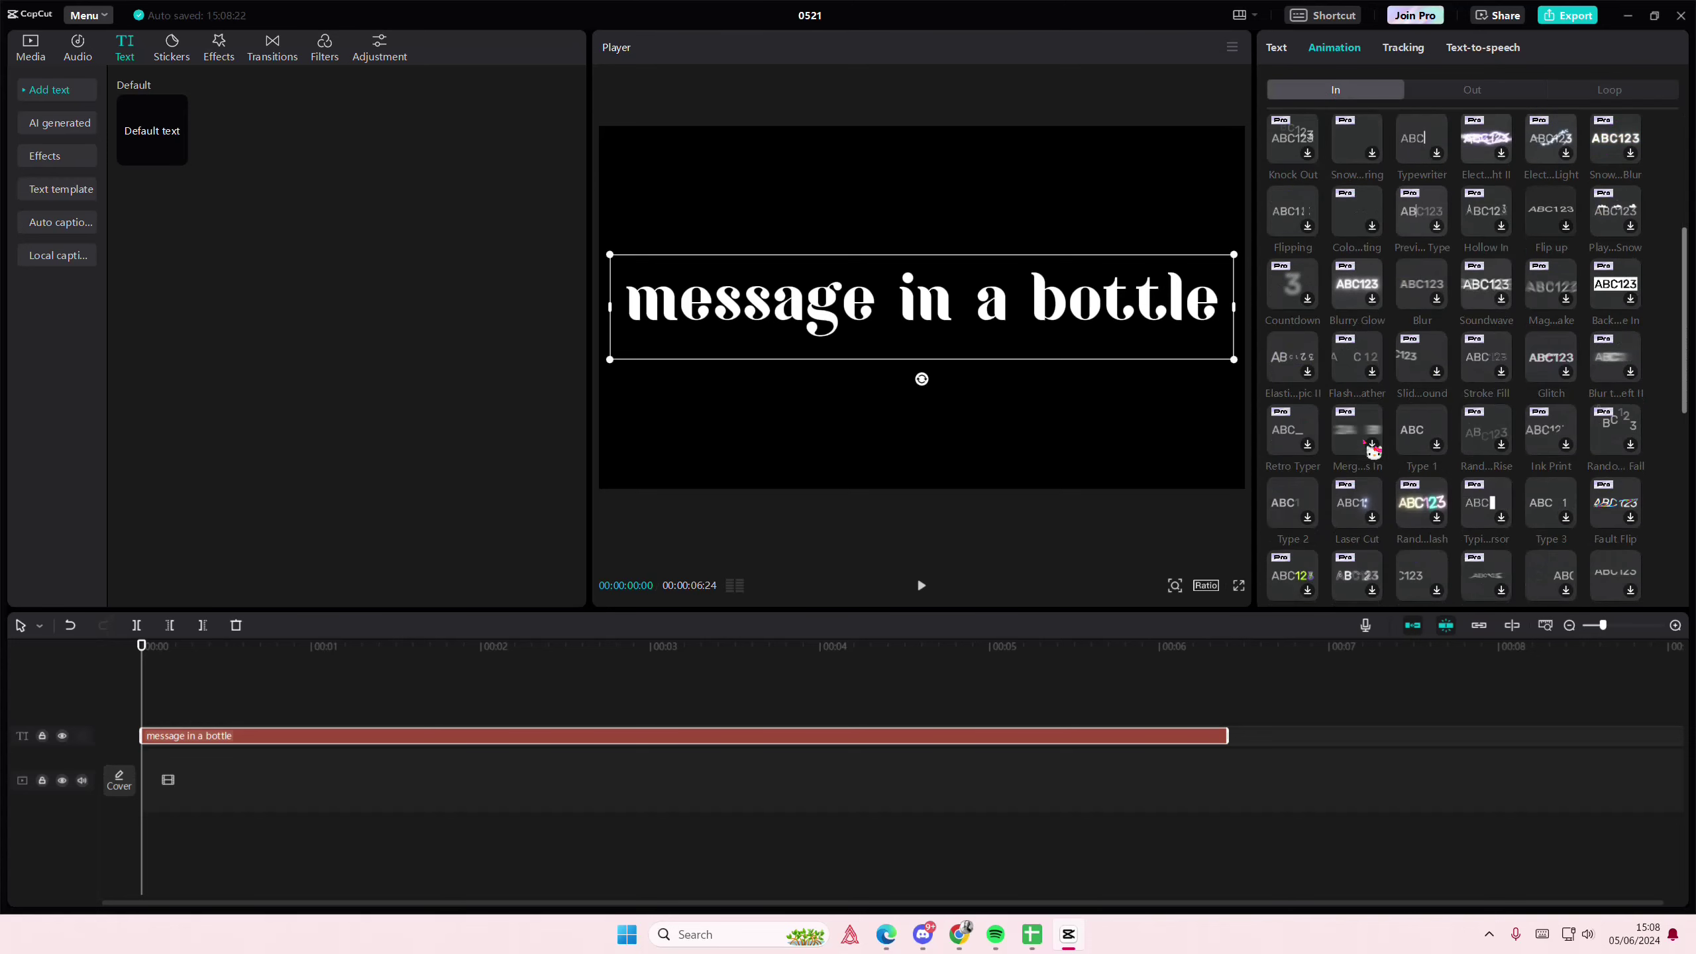
scroll(1375, 451, "down", 5)
scroll(1373, 452, "down", 3)
left_click(1374, 493)
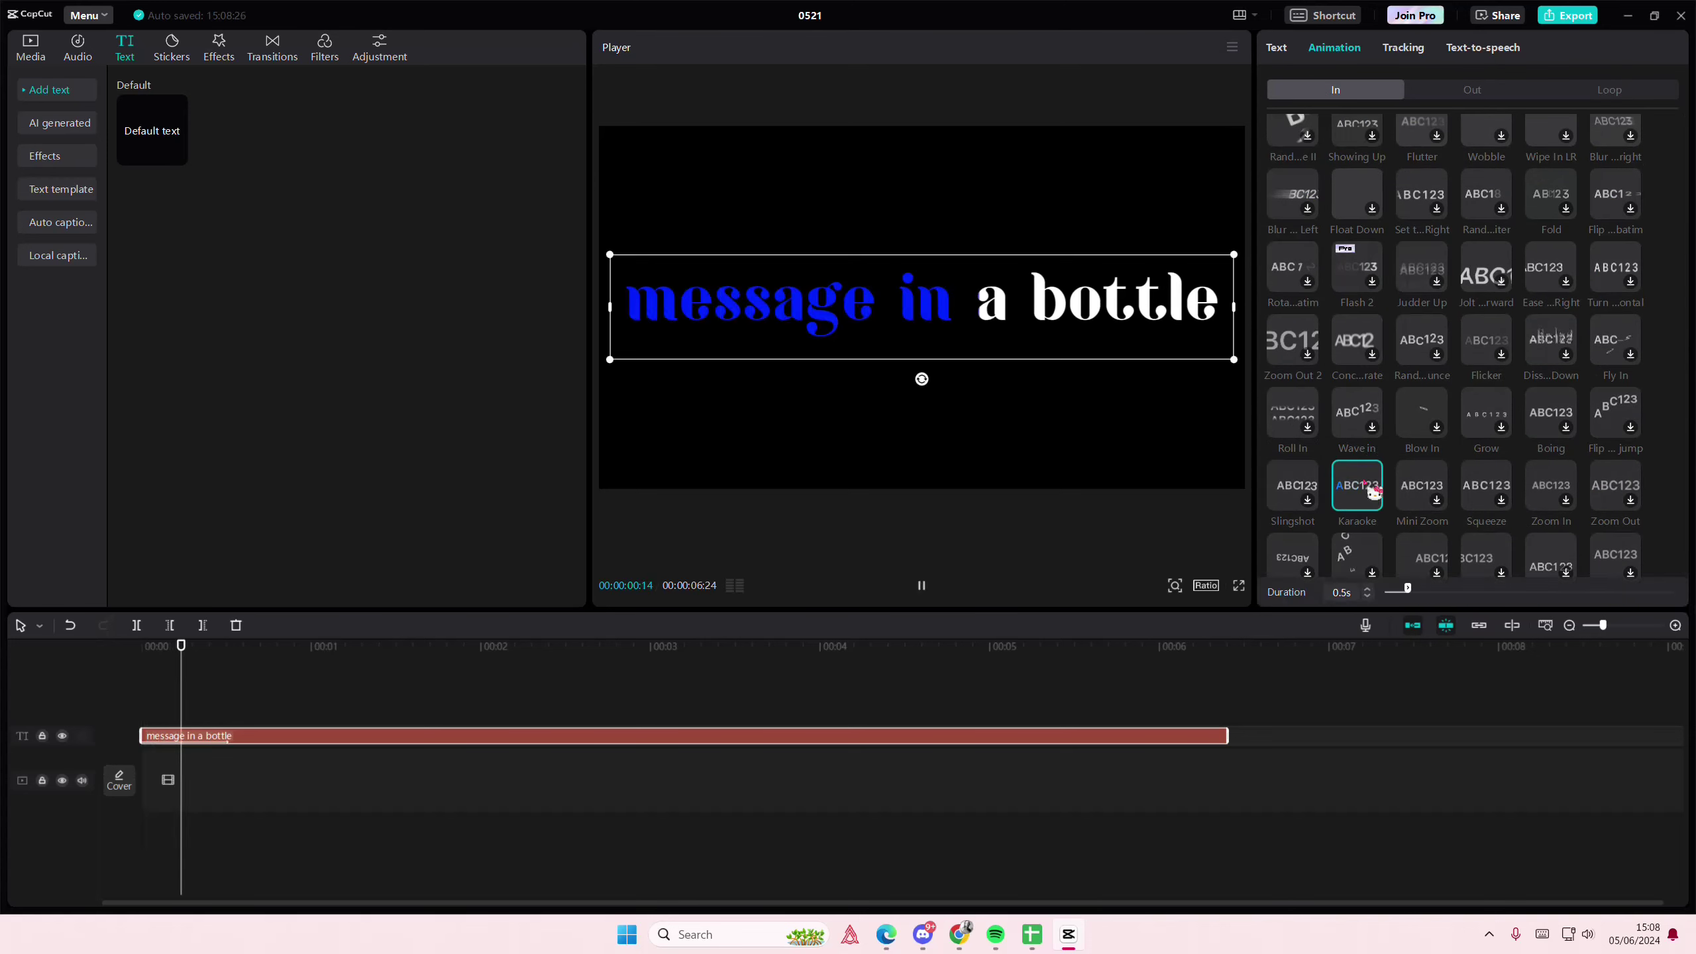
left_click_drag(1405, 593, 1521, 593)
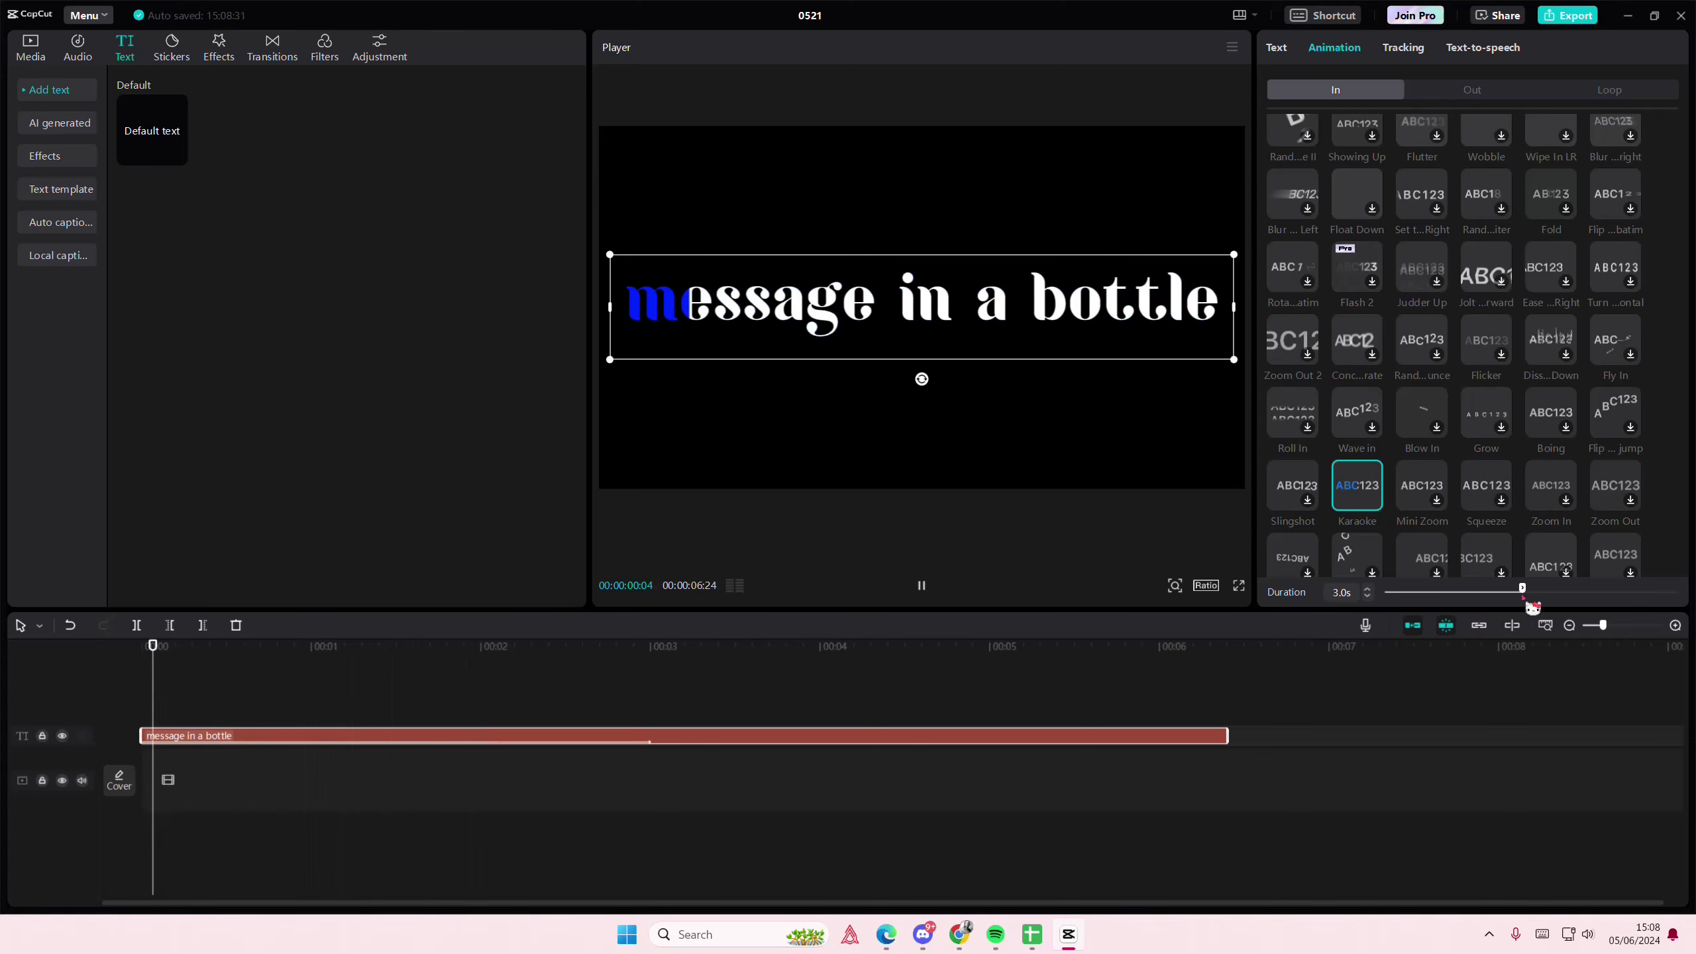
left_click_drag(1228, 735, 650, 745)
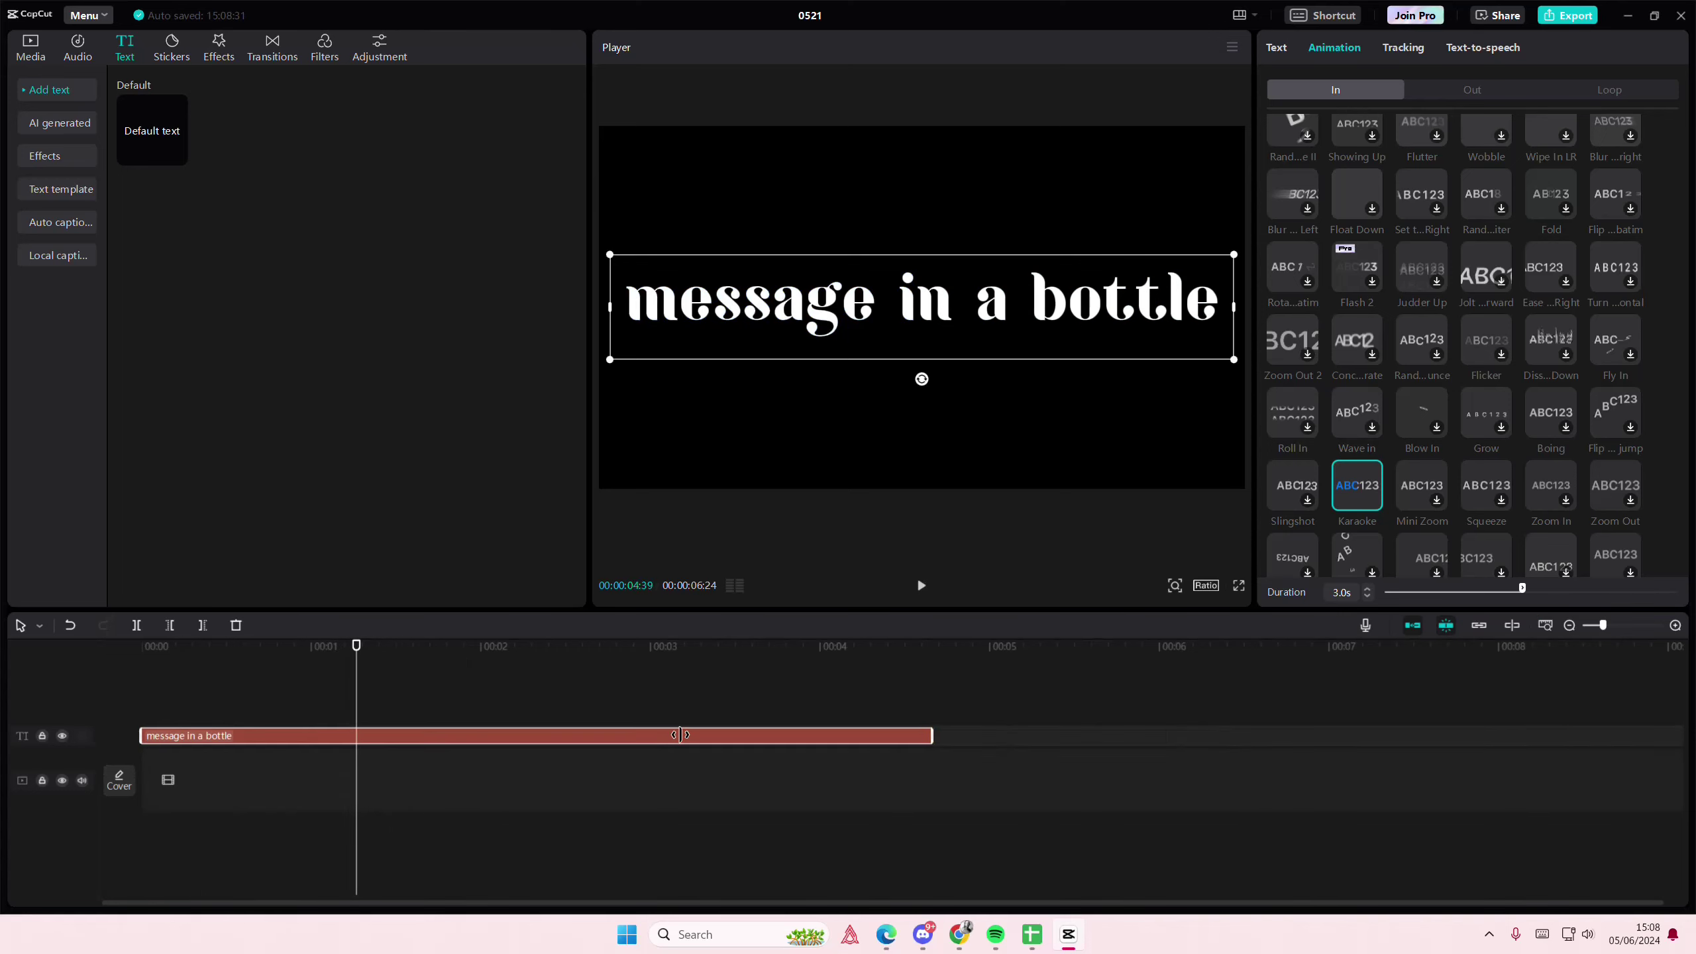
Make the lyric a compound clip with Saturation -50 and Brightness, Highlight, Shadow 50
right_click(648, 748)
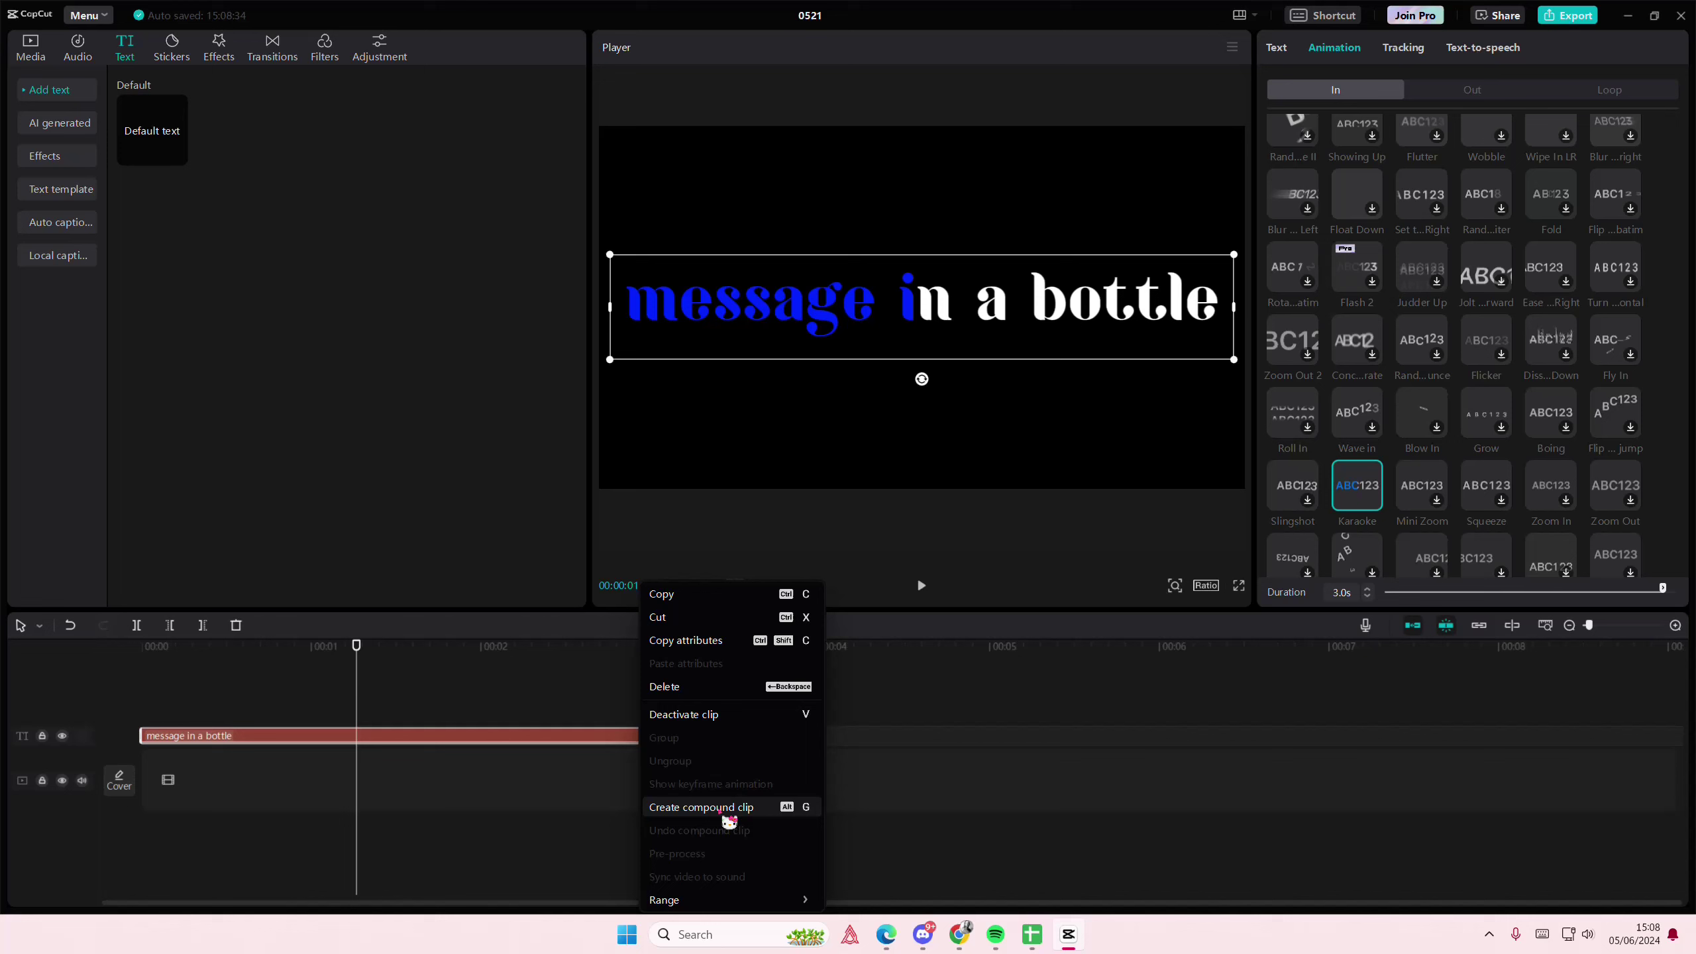
left_click(722, 806)
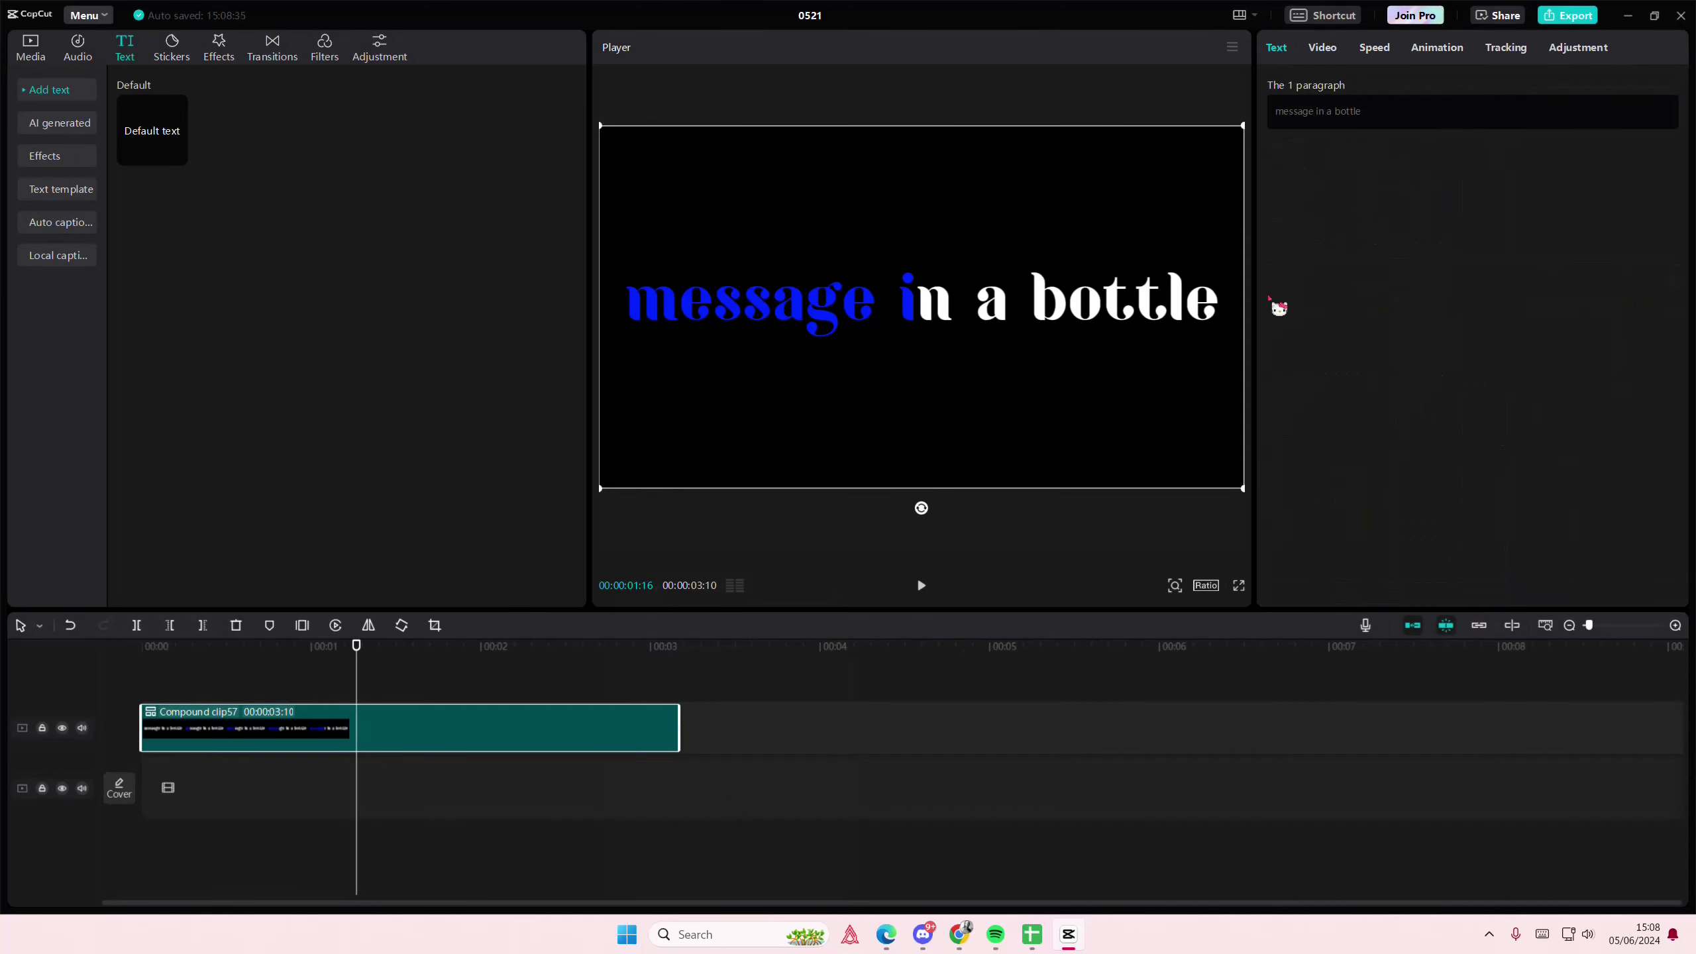
left_click(1577, 47)
scroll(1424, 371, "down", 5)
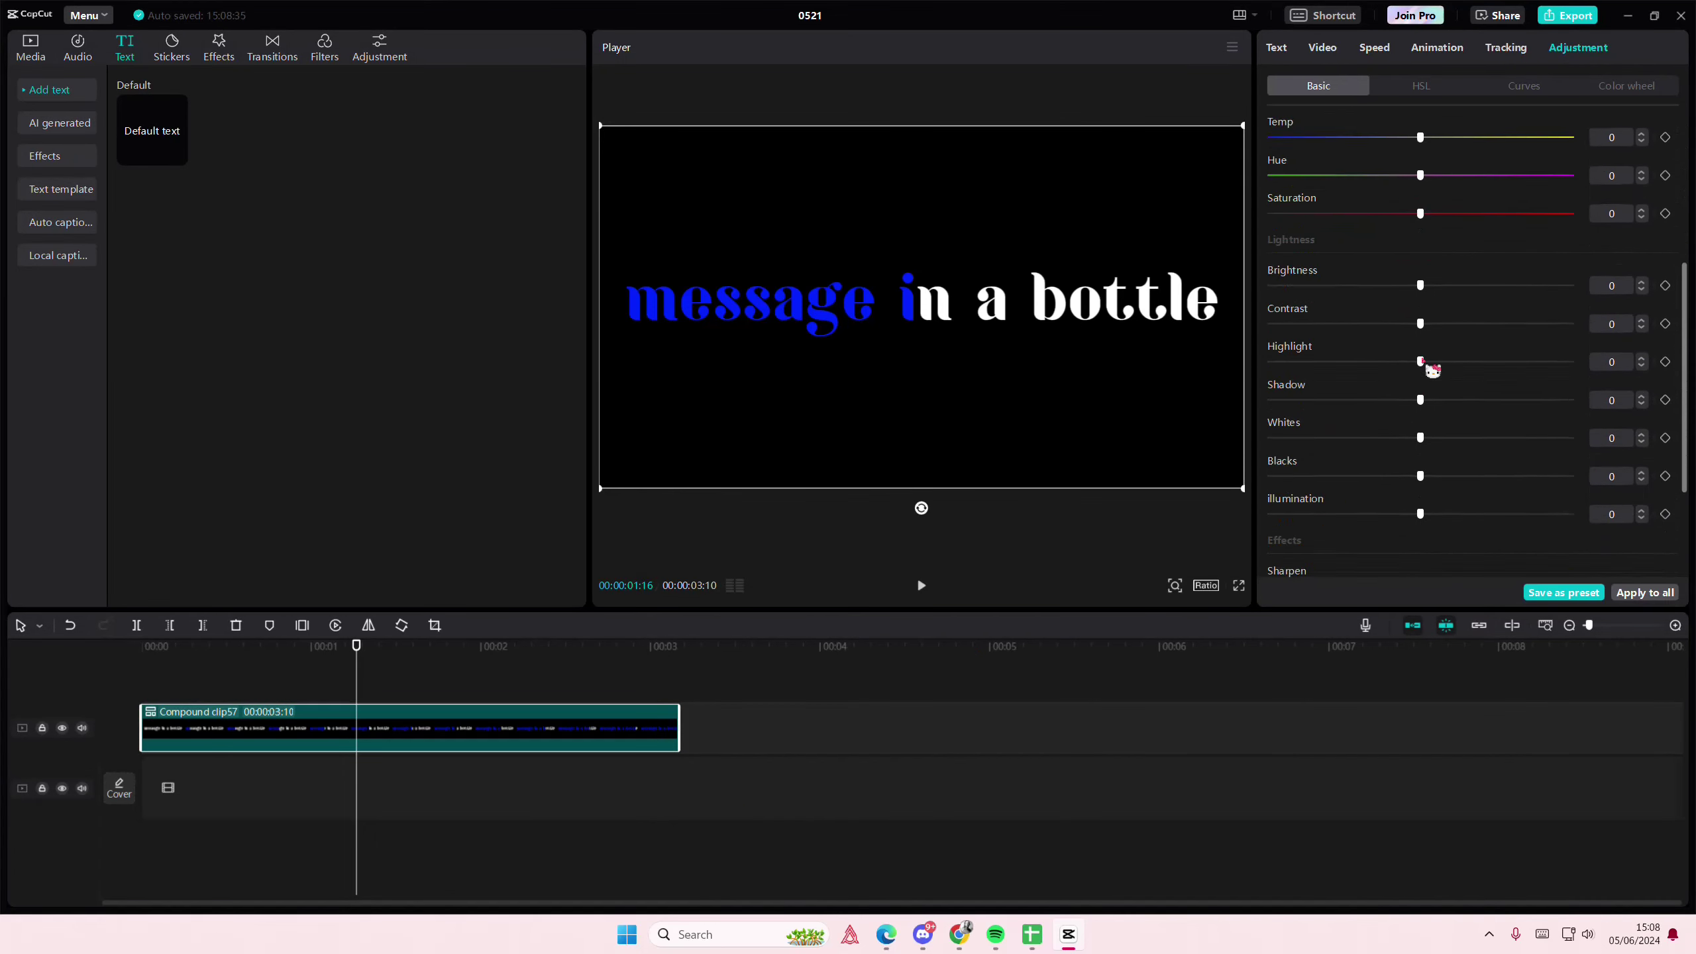
left_click_drag(1424, 112, 1269, 115)
scroll(1417, 292, "up", 1)
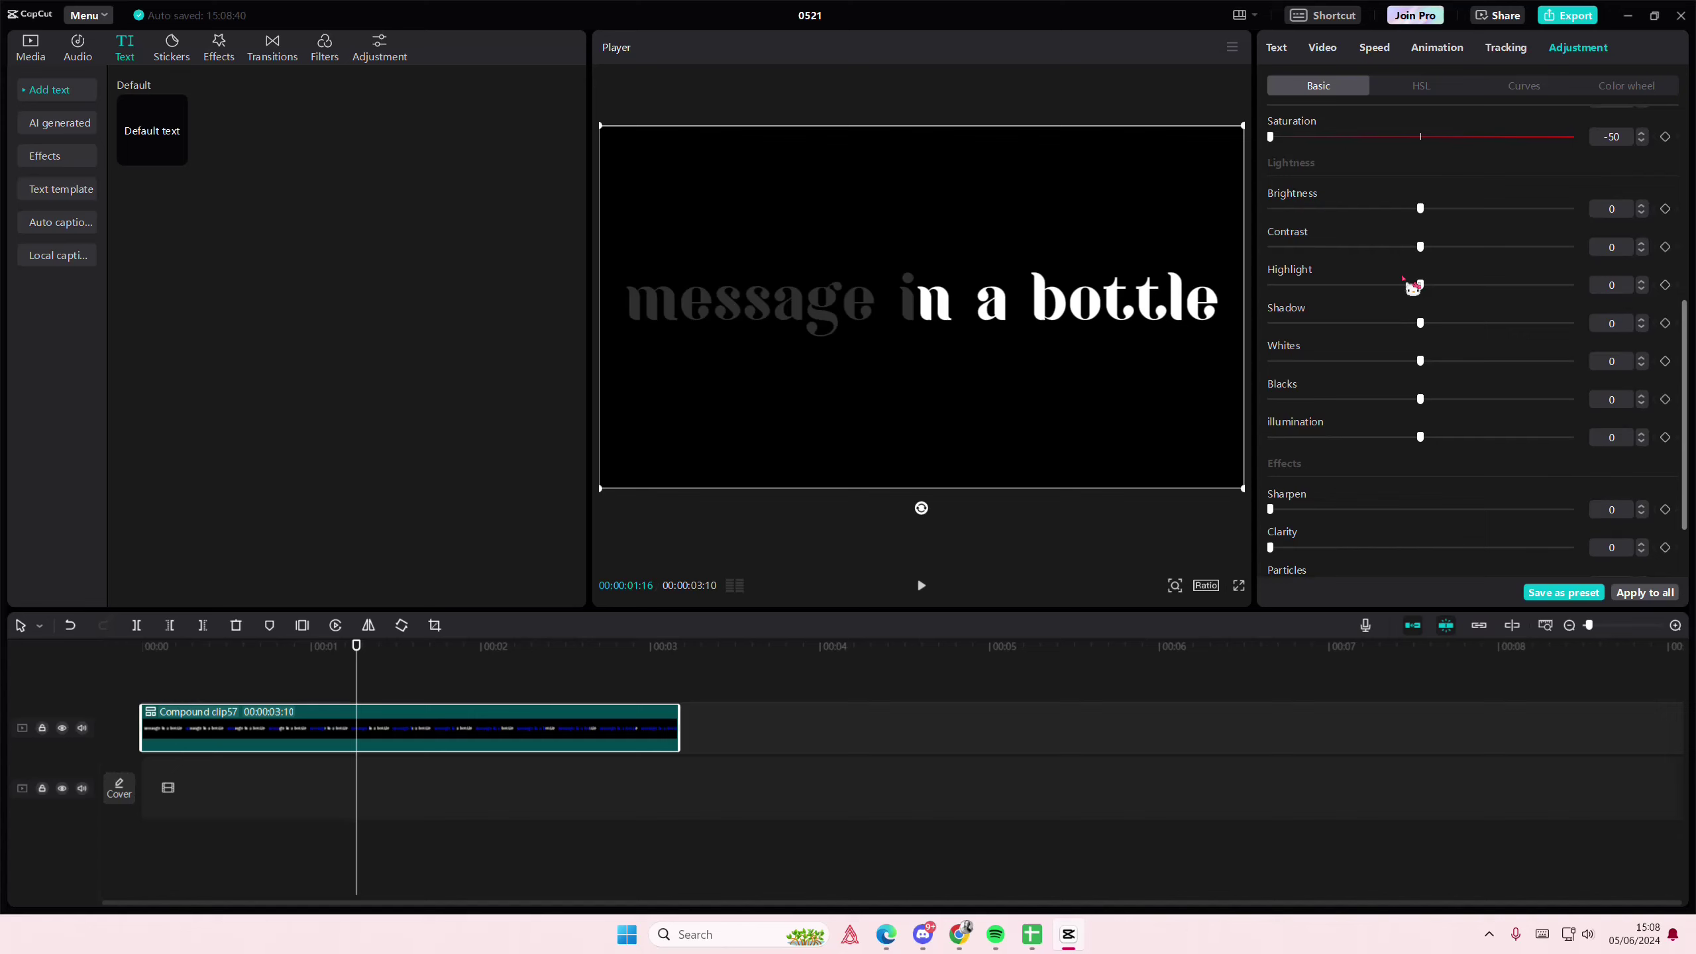
left_click_drag(1420, 208, 1570, 209)
mouse_move(1420, 247)
left_mouse_down()
mouse_move(1357, 247)
mouse_move(1420, 247)
mouse_move(1522, 285)
left_mouse_up()
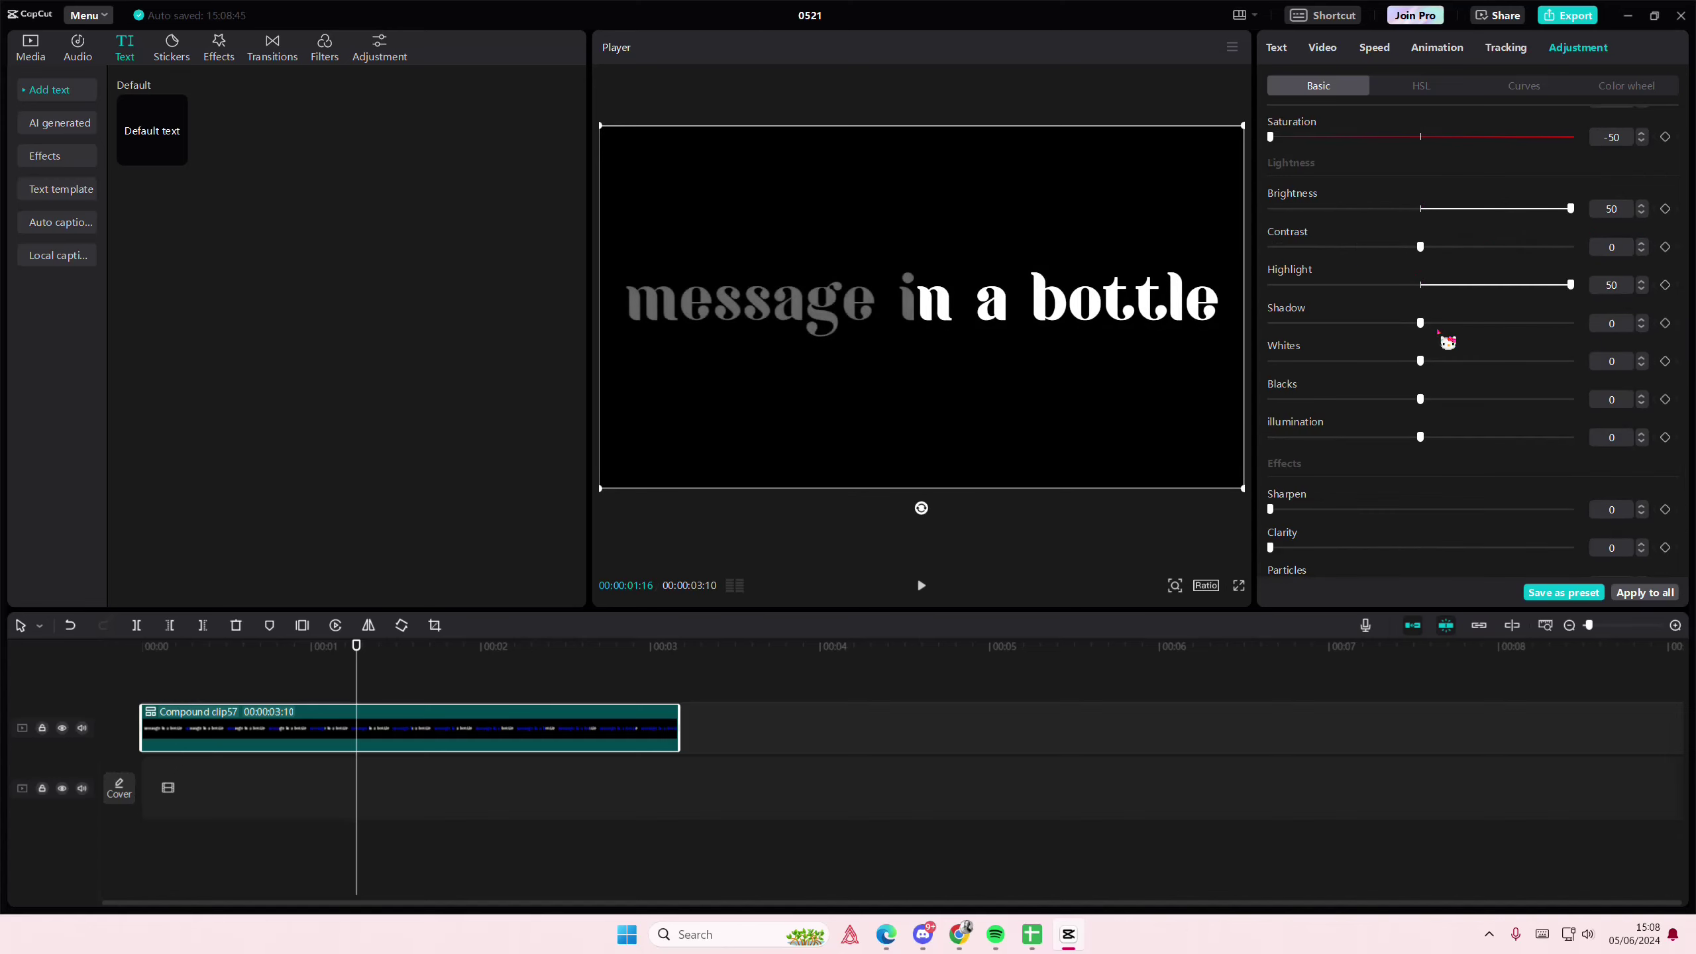
left_click_drag(1420, 324, 1570, 324)
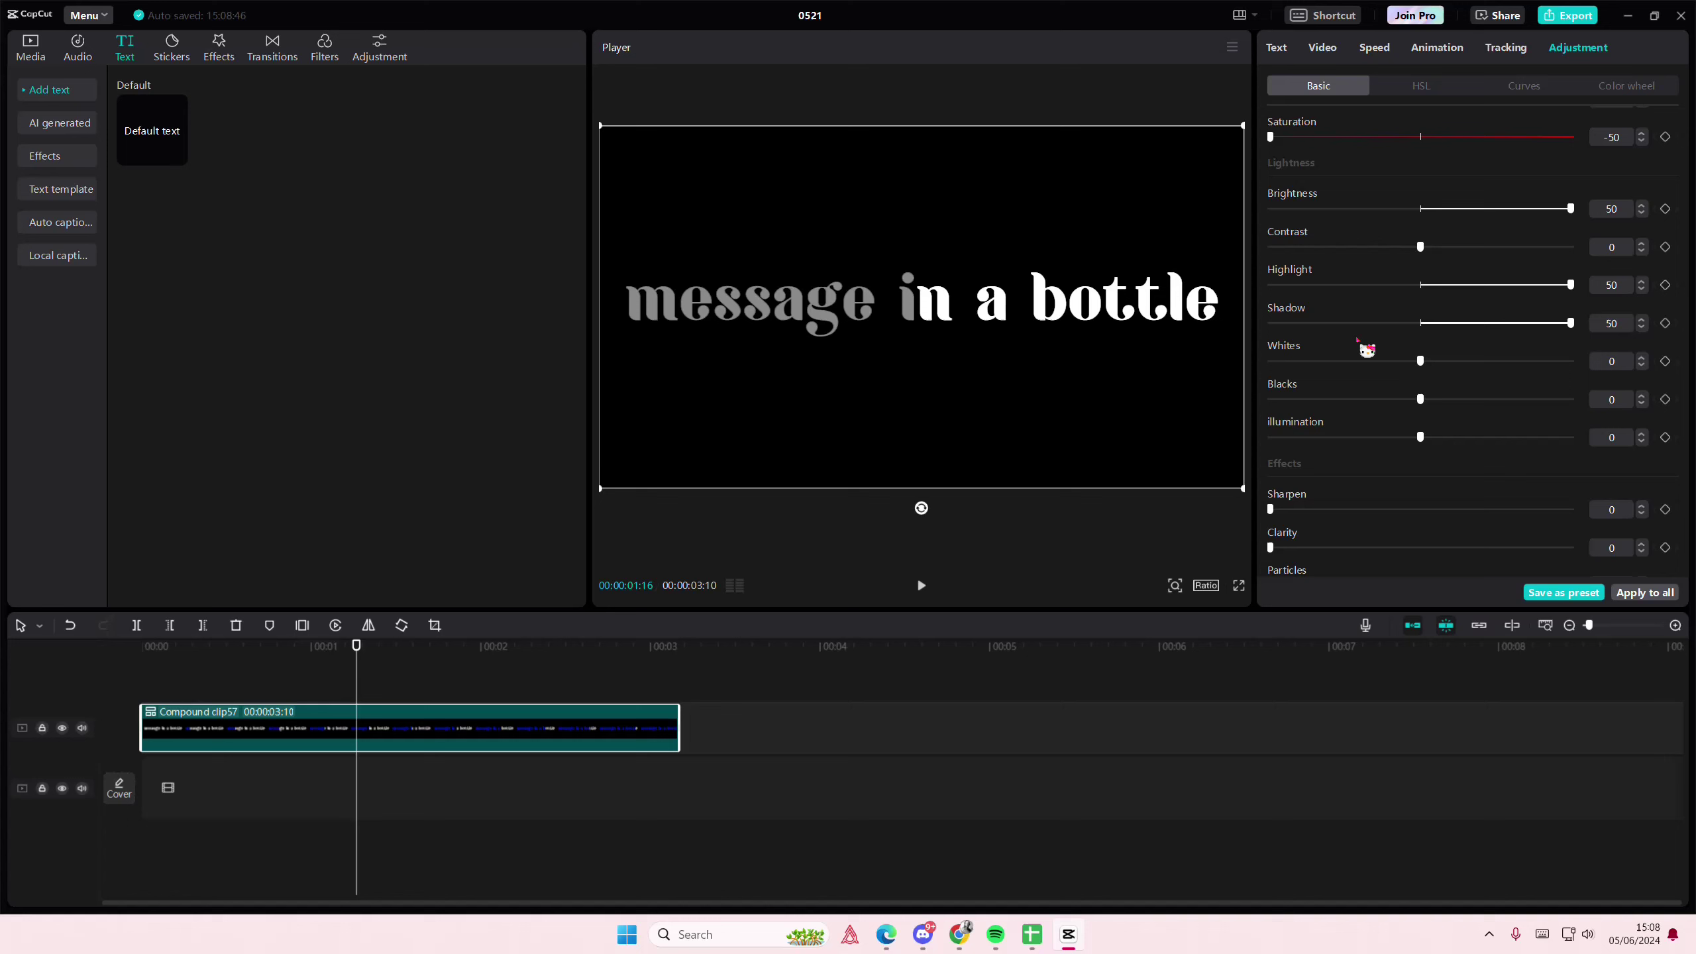
left_click(31, 49)
Place the orange-pink solid background above the lyric at full length, rotated 90°
left_click(46, 186)
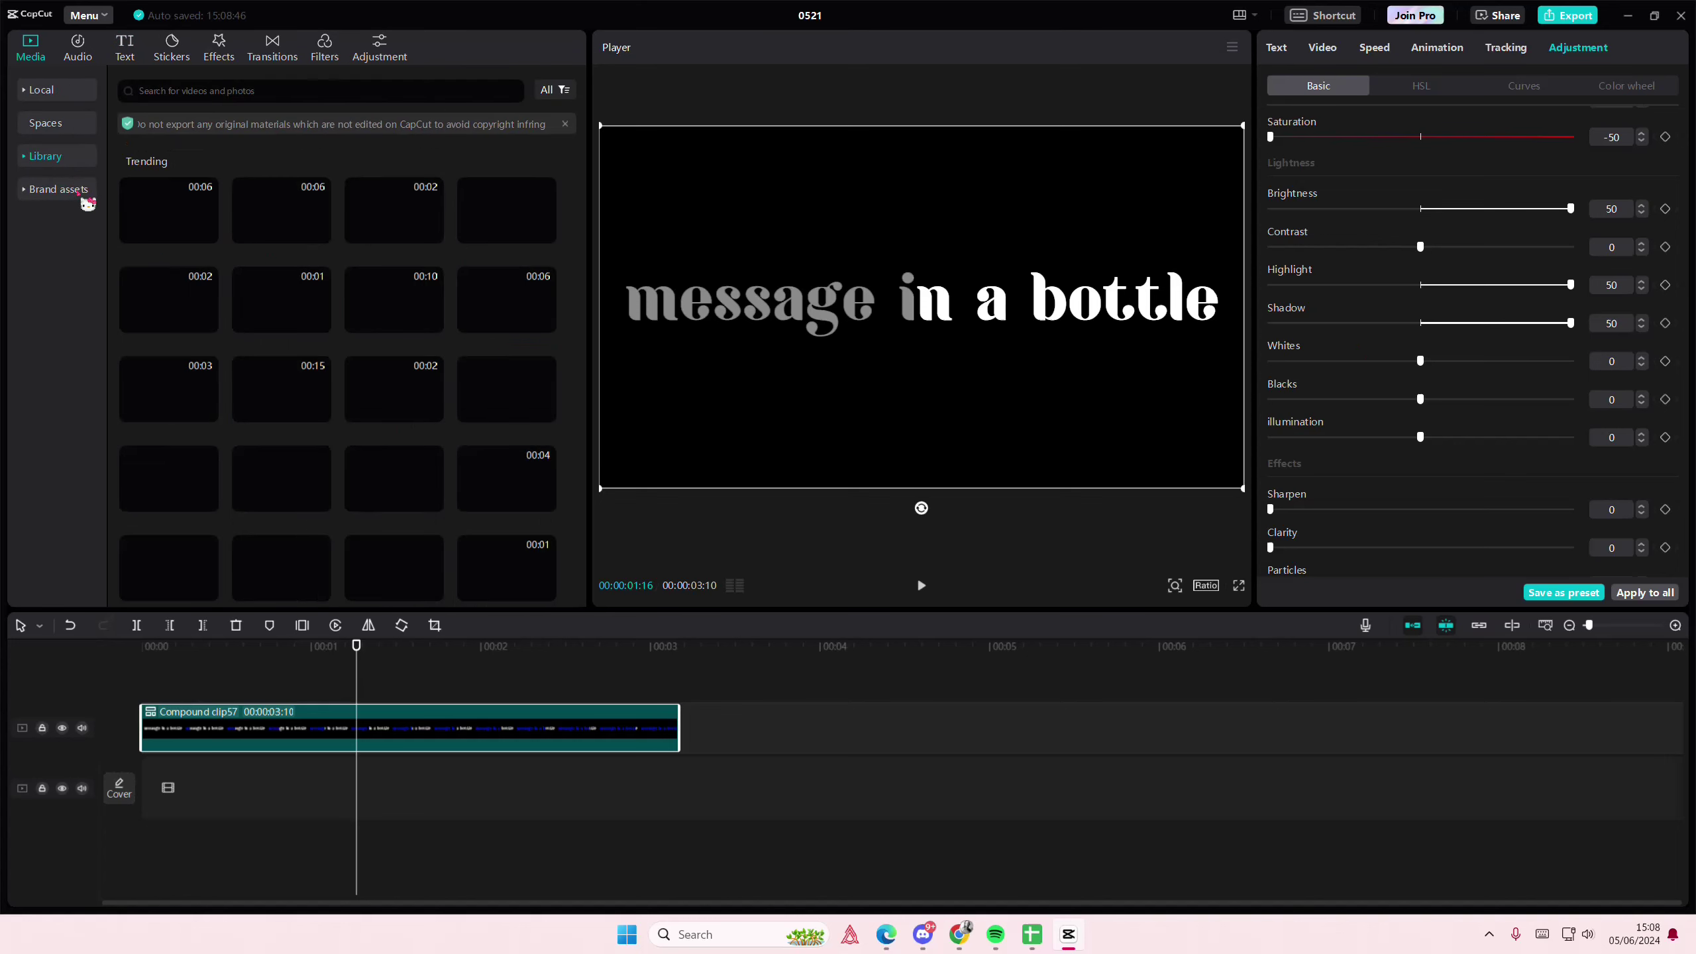
scroll(175, 260, "down", 3)
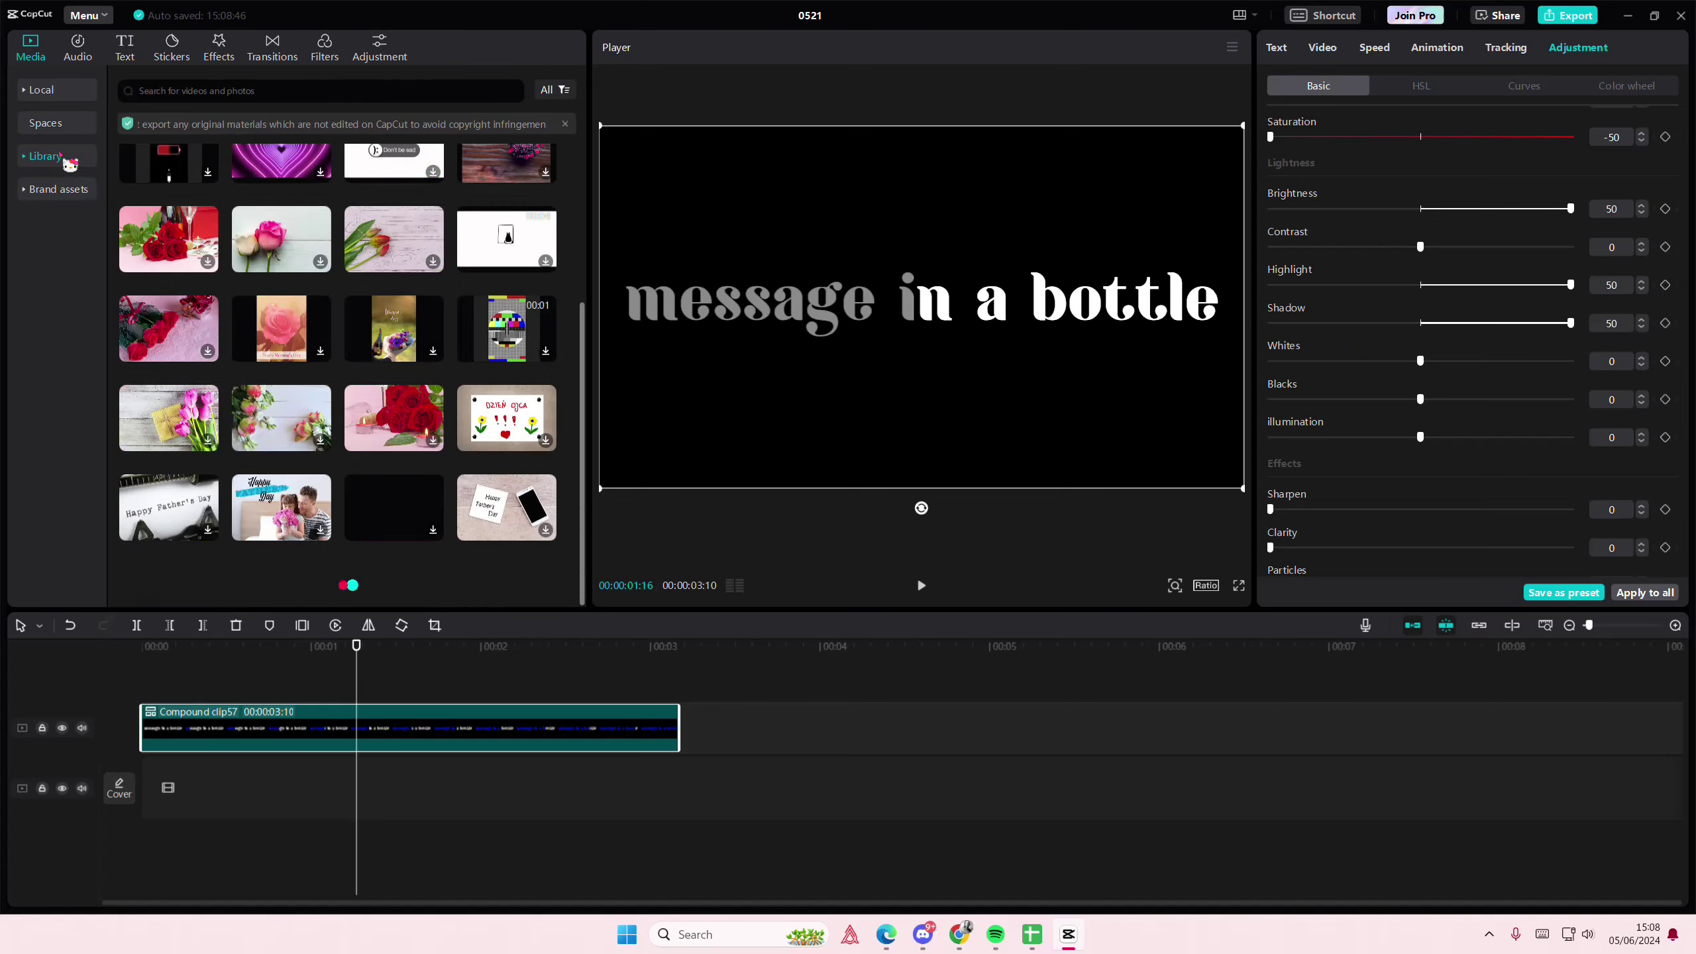
left_click(58, 277)
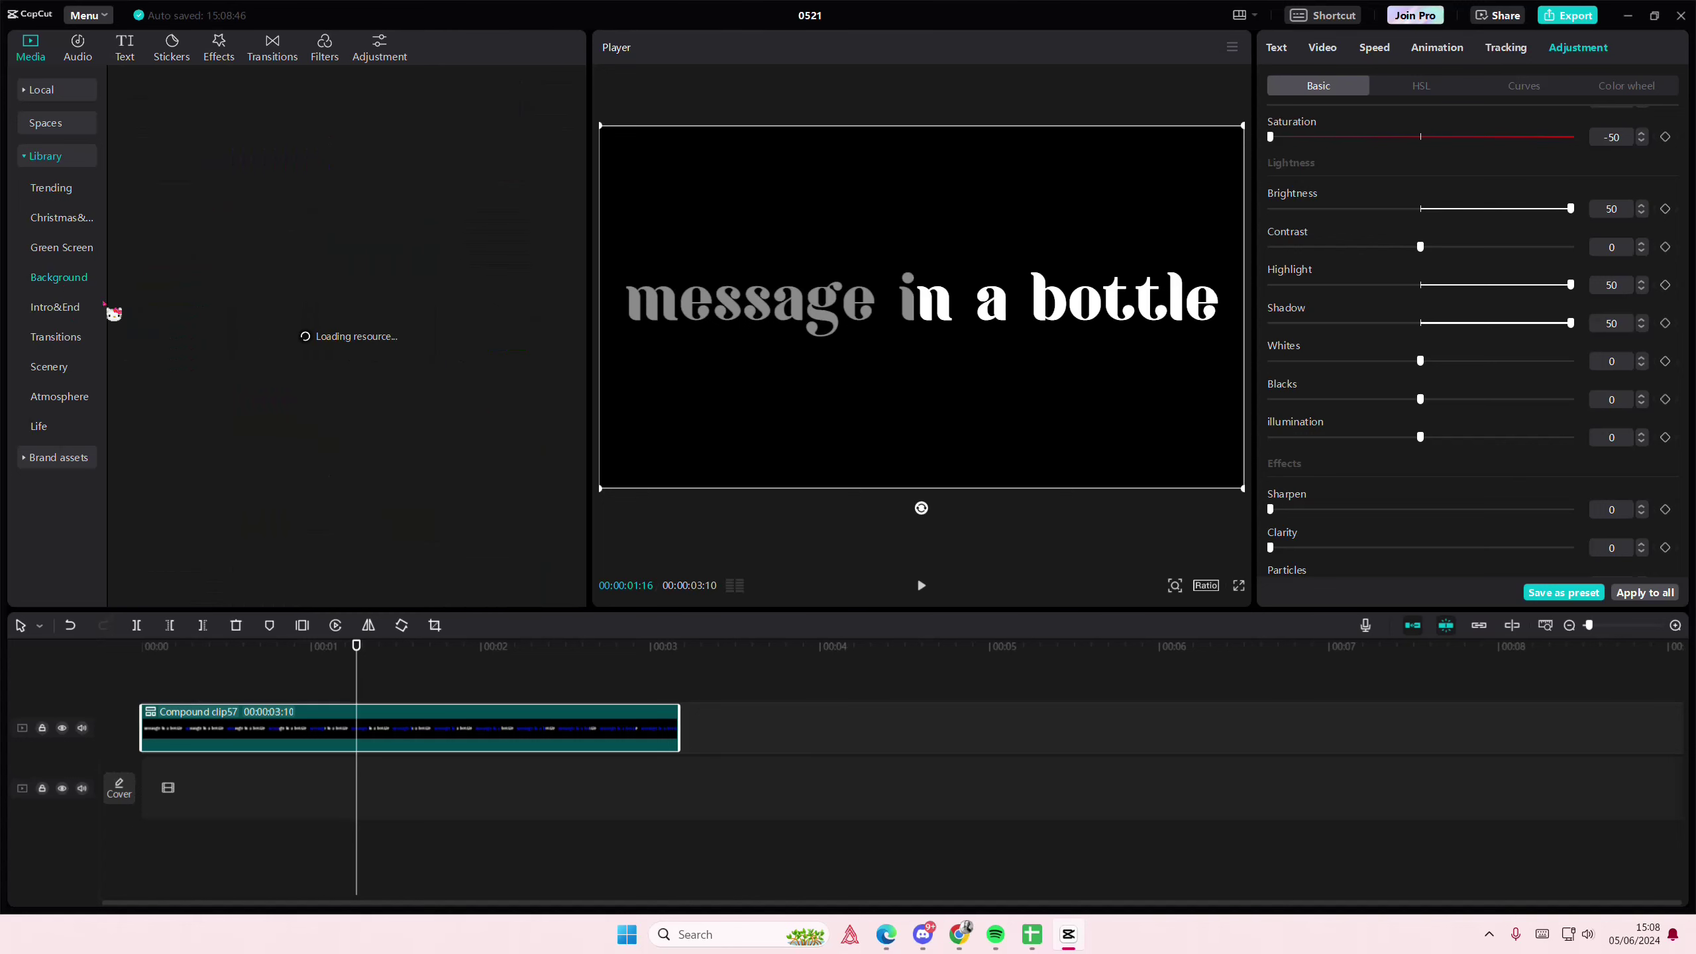
scroll(264, 360, "down", 1)
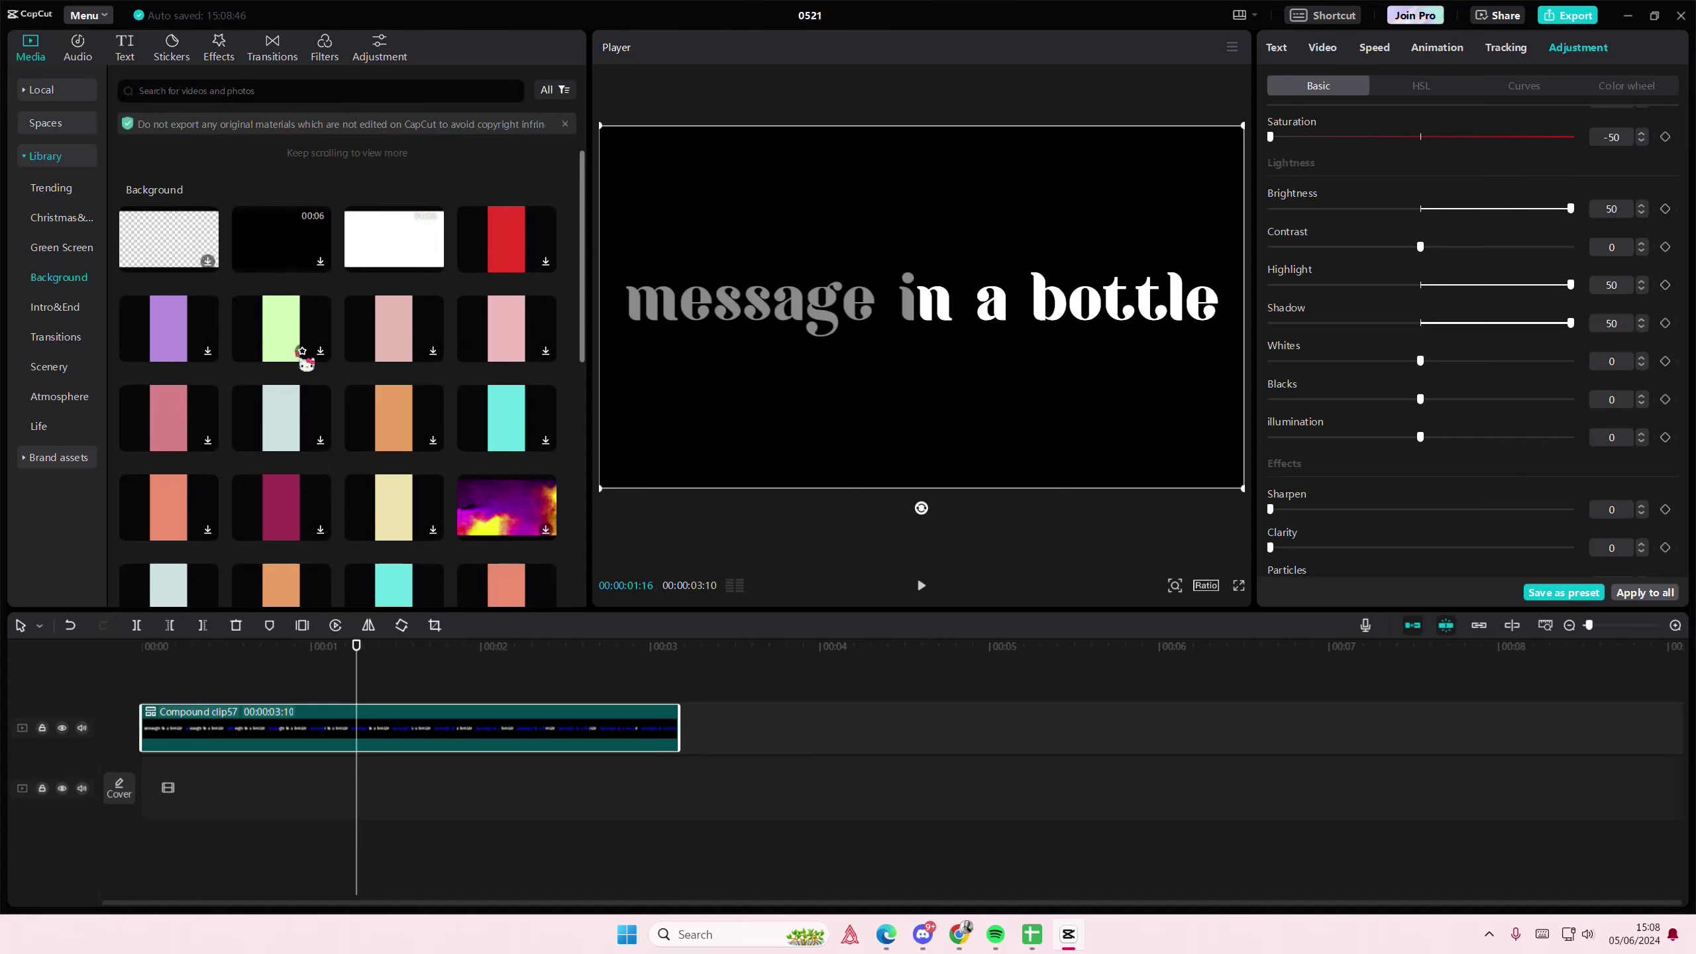
scroll(264, 360, "down", 2)
scroll(306, 424, "down", 2)
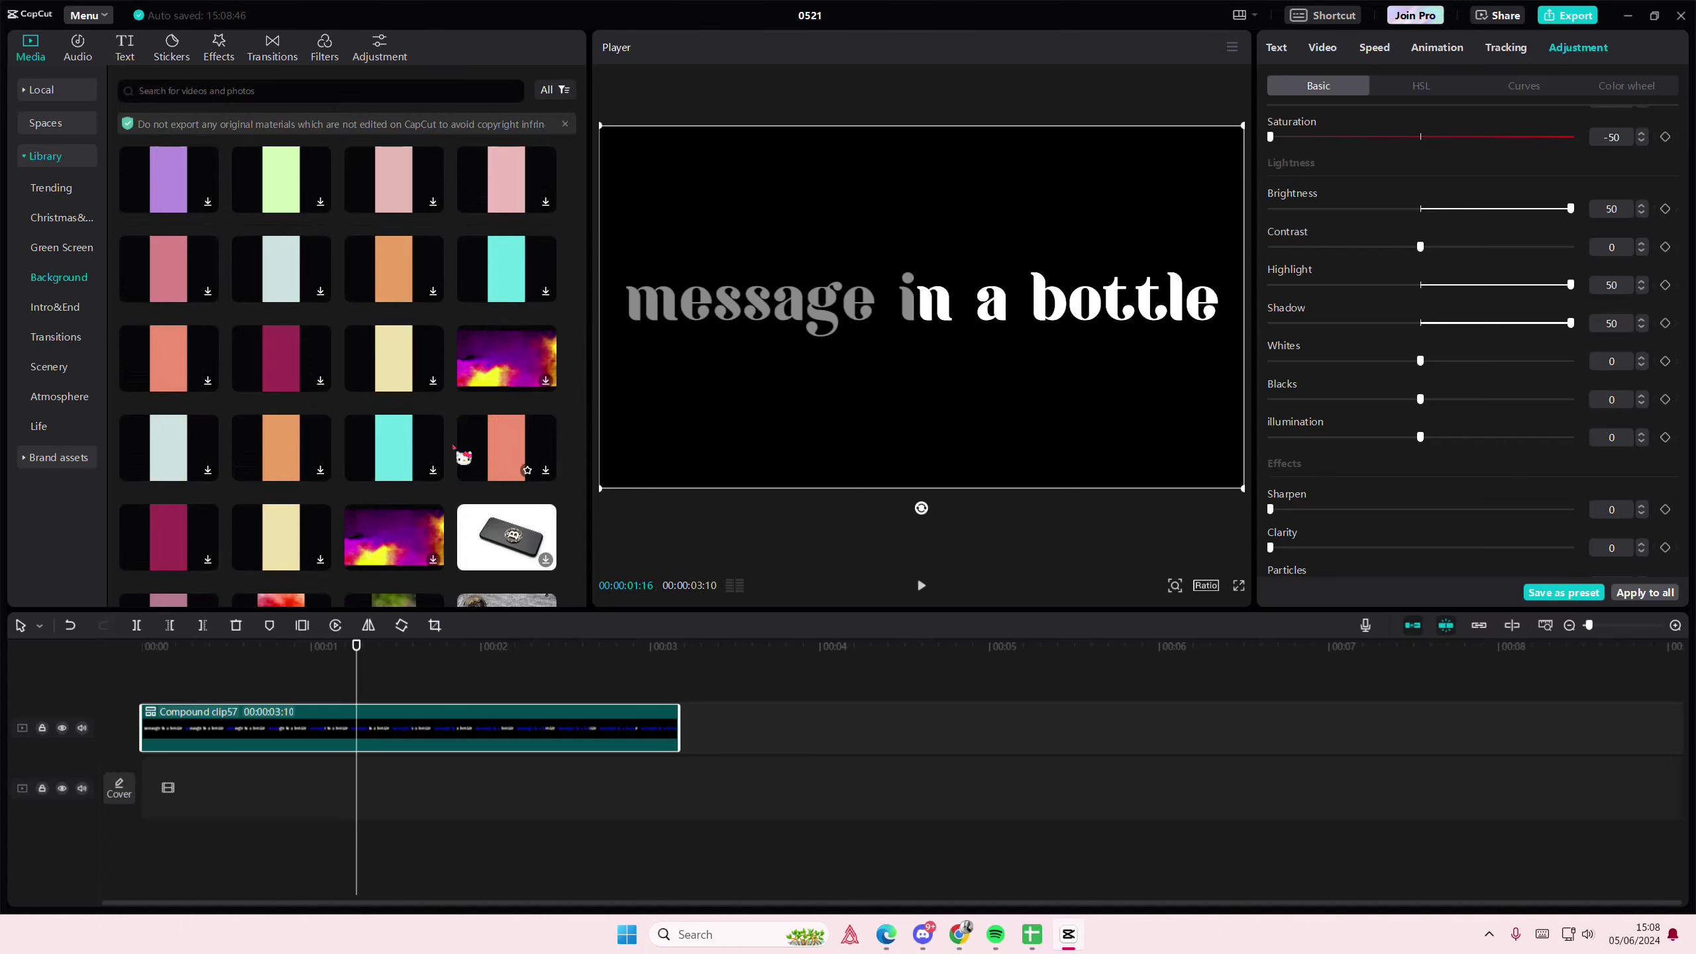
mouse_move(138, 649)
left_mouse_down()
mouse_move(149, 726)
mouse_move(676, 731)
left_mouse_up()
mouse_move(923, 509)
left_mouse_down()
mouse_move(1117, 386)
mouse_move(1245, 490)
left_mouse_up()
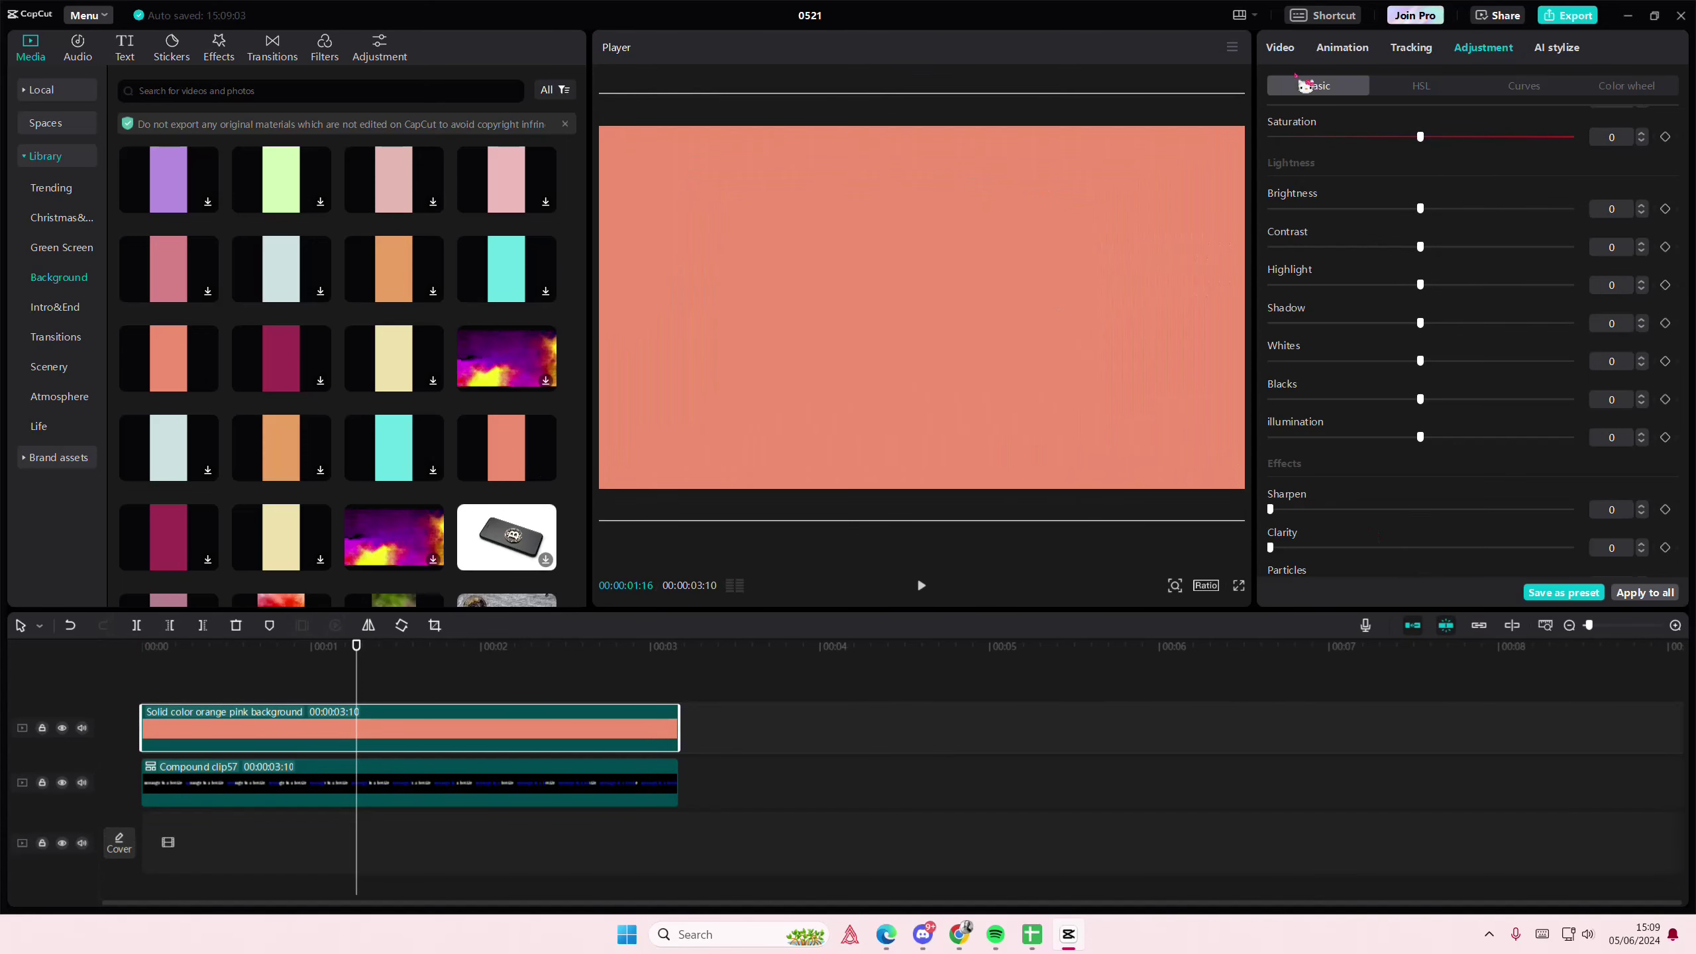
Set the orange-pink layer's blend mode to Overlay and rewind to preview the lyrics
left_click(1281, 48)
left_click(1316, 347)
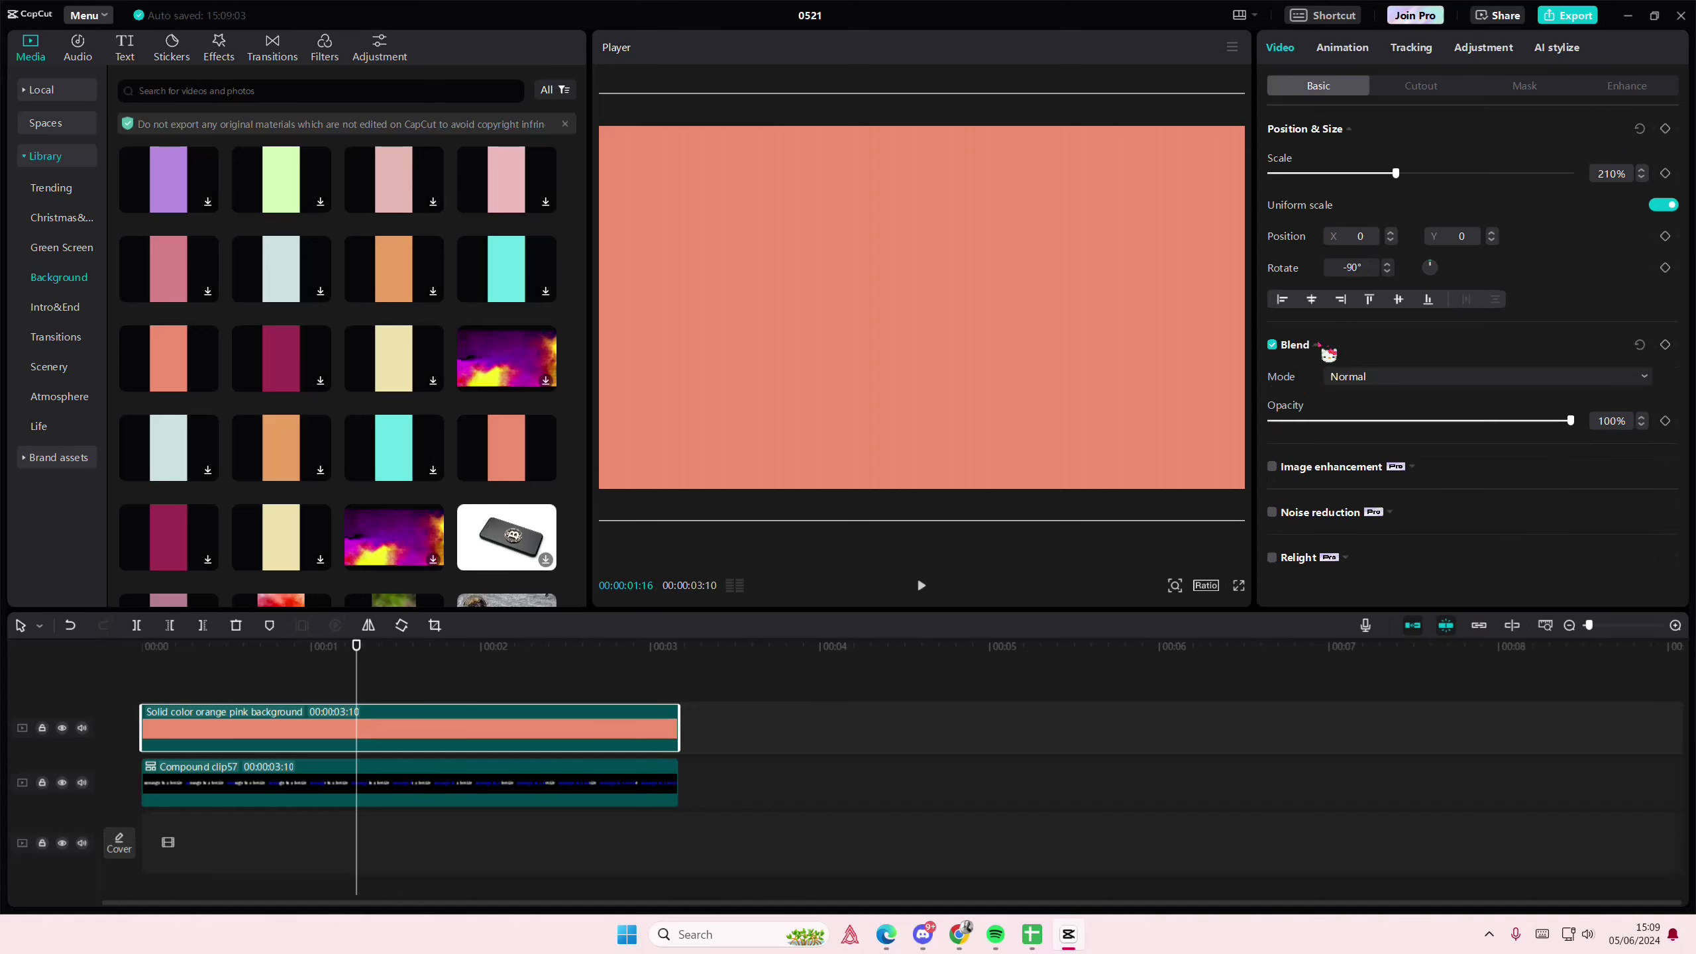
left_click(1407, 378)
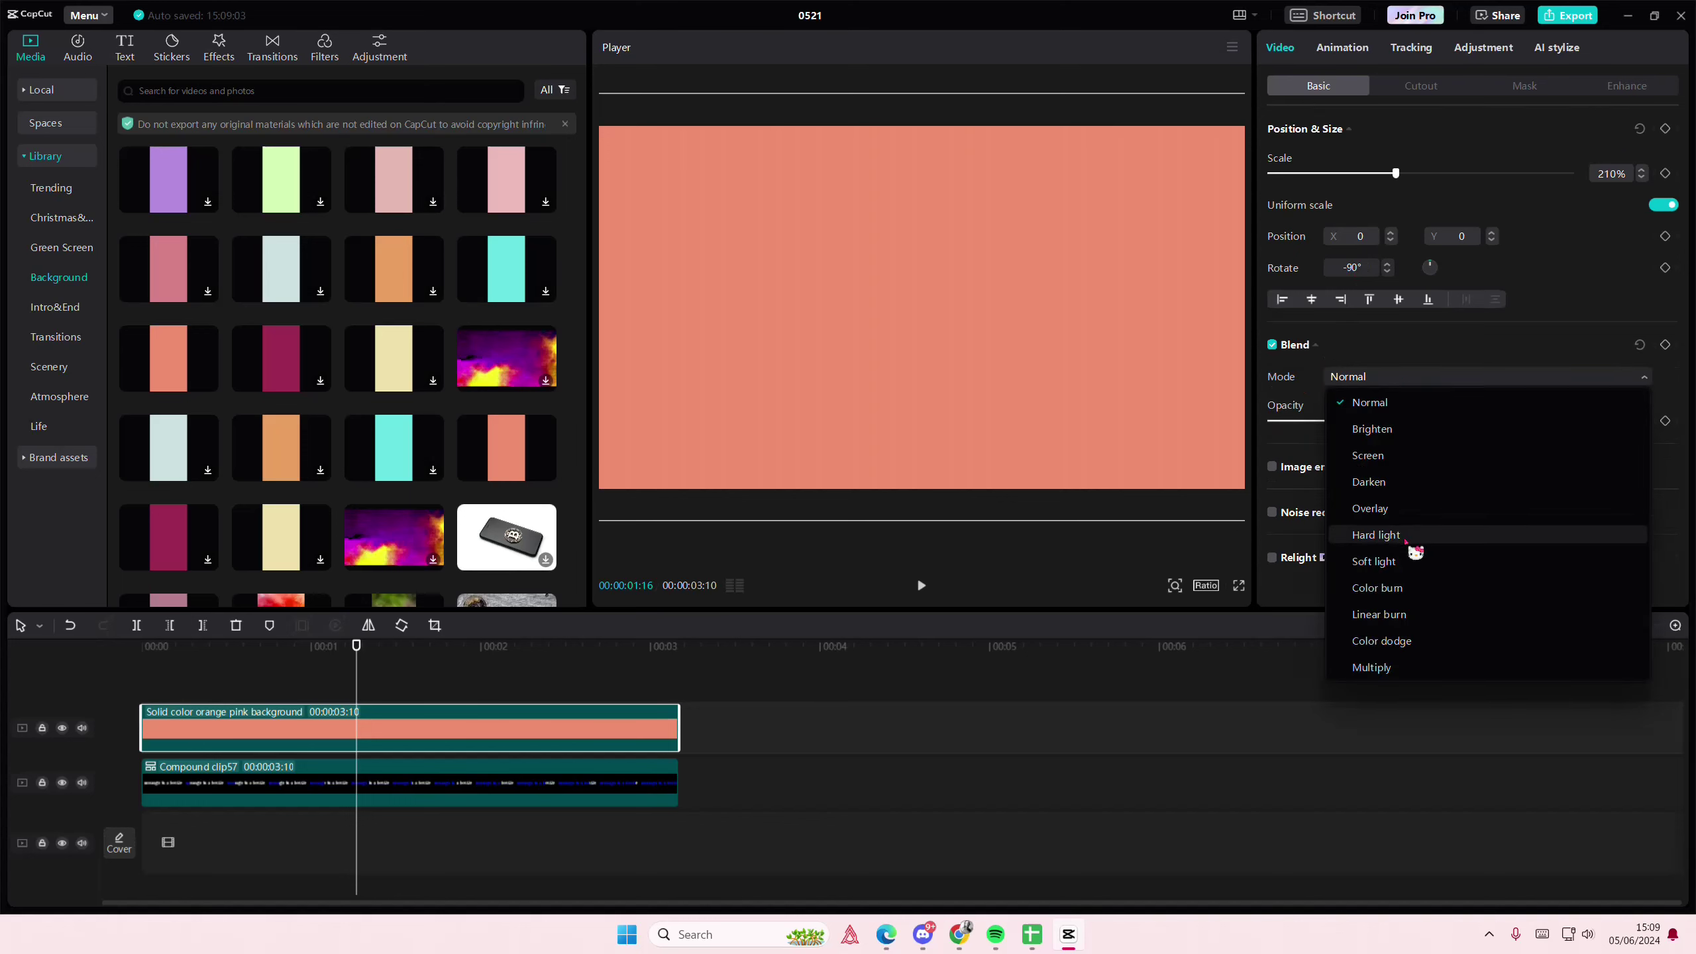
left_click(1400, 507)
left_click(308, 690)
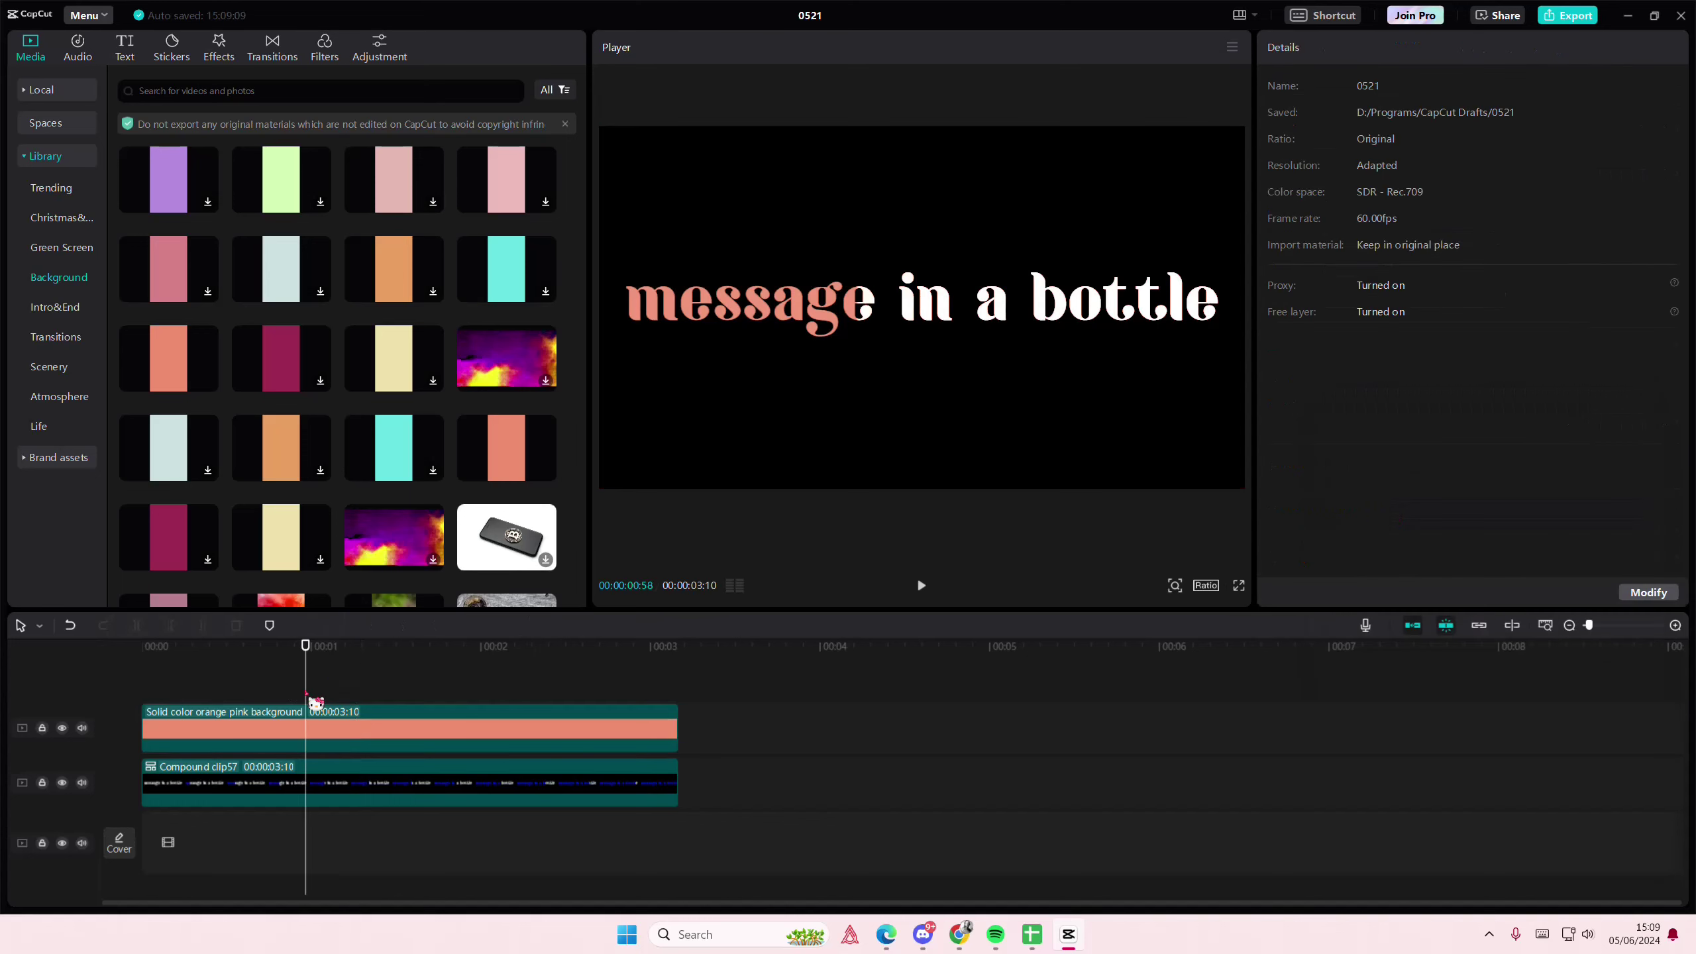
left_click(146, 649)
Replace the orange-pink layer with the wine red background and play back the result
key("space")
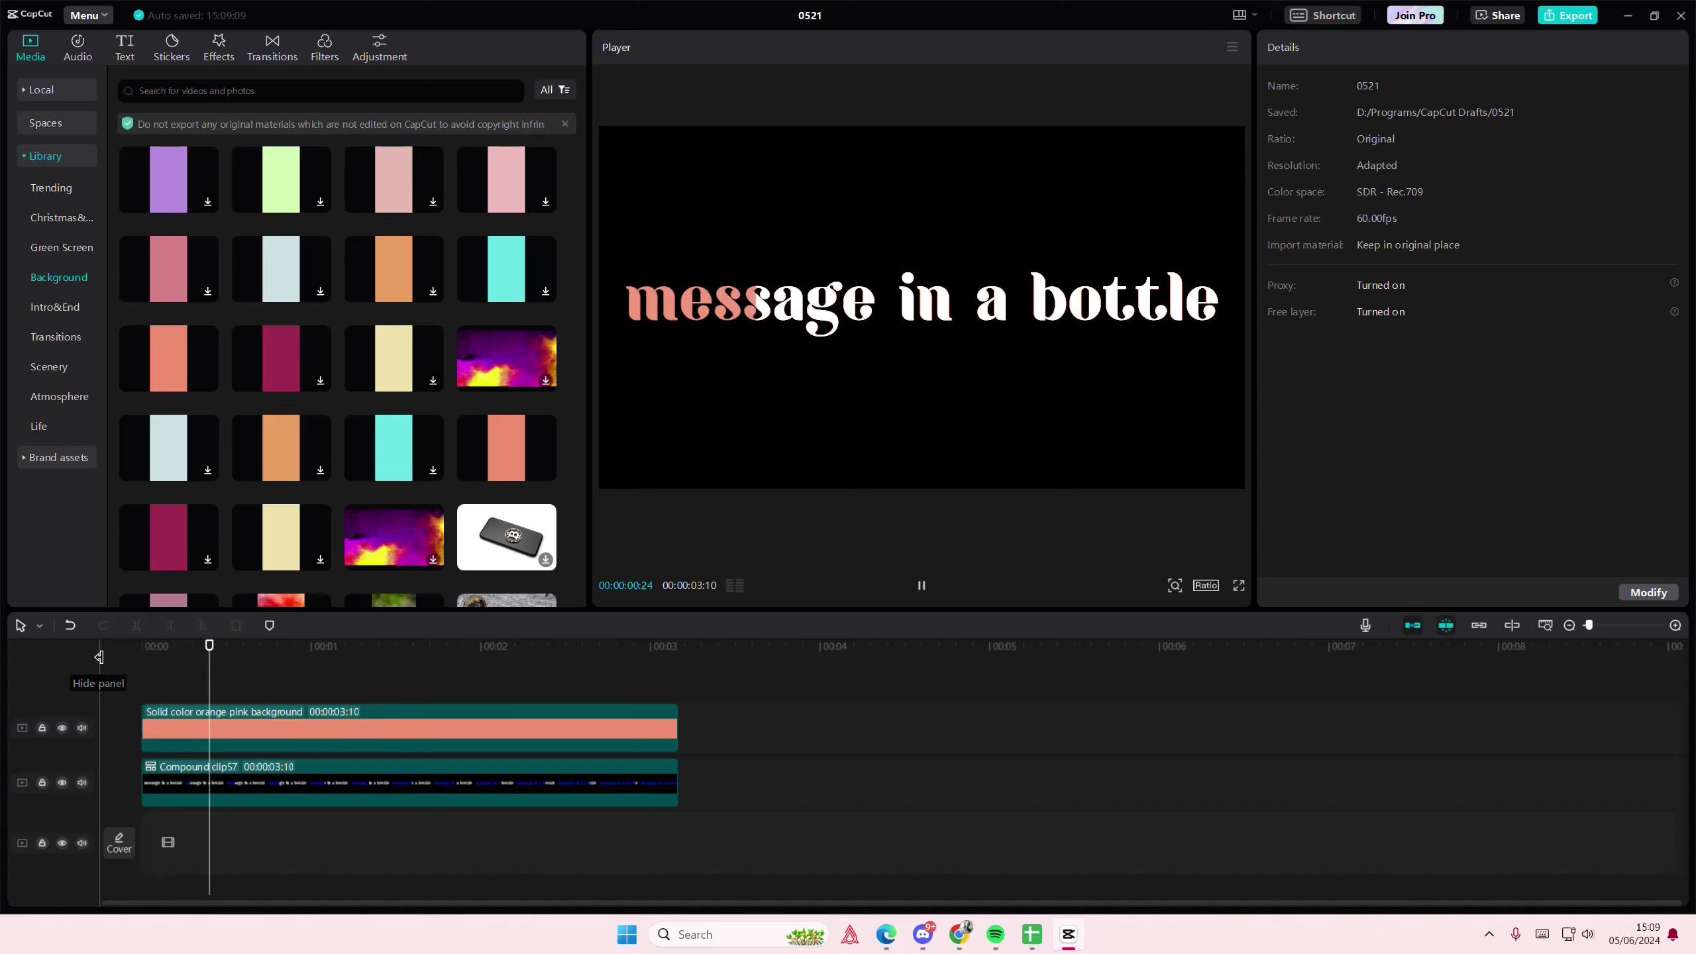
key("space")
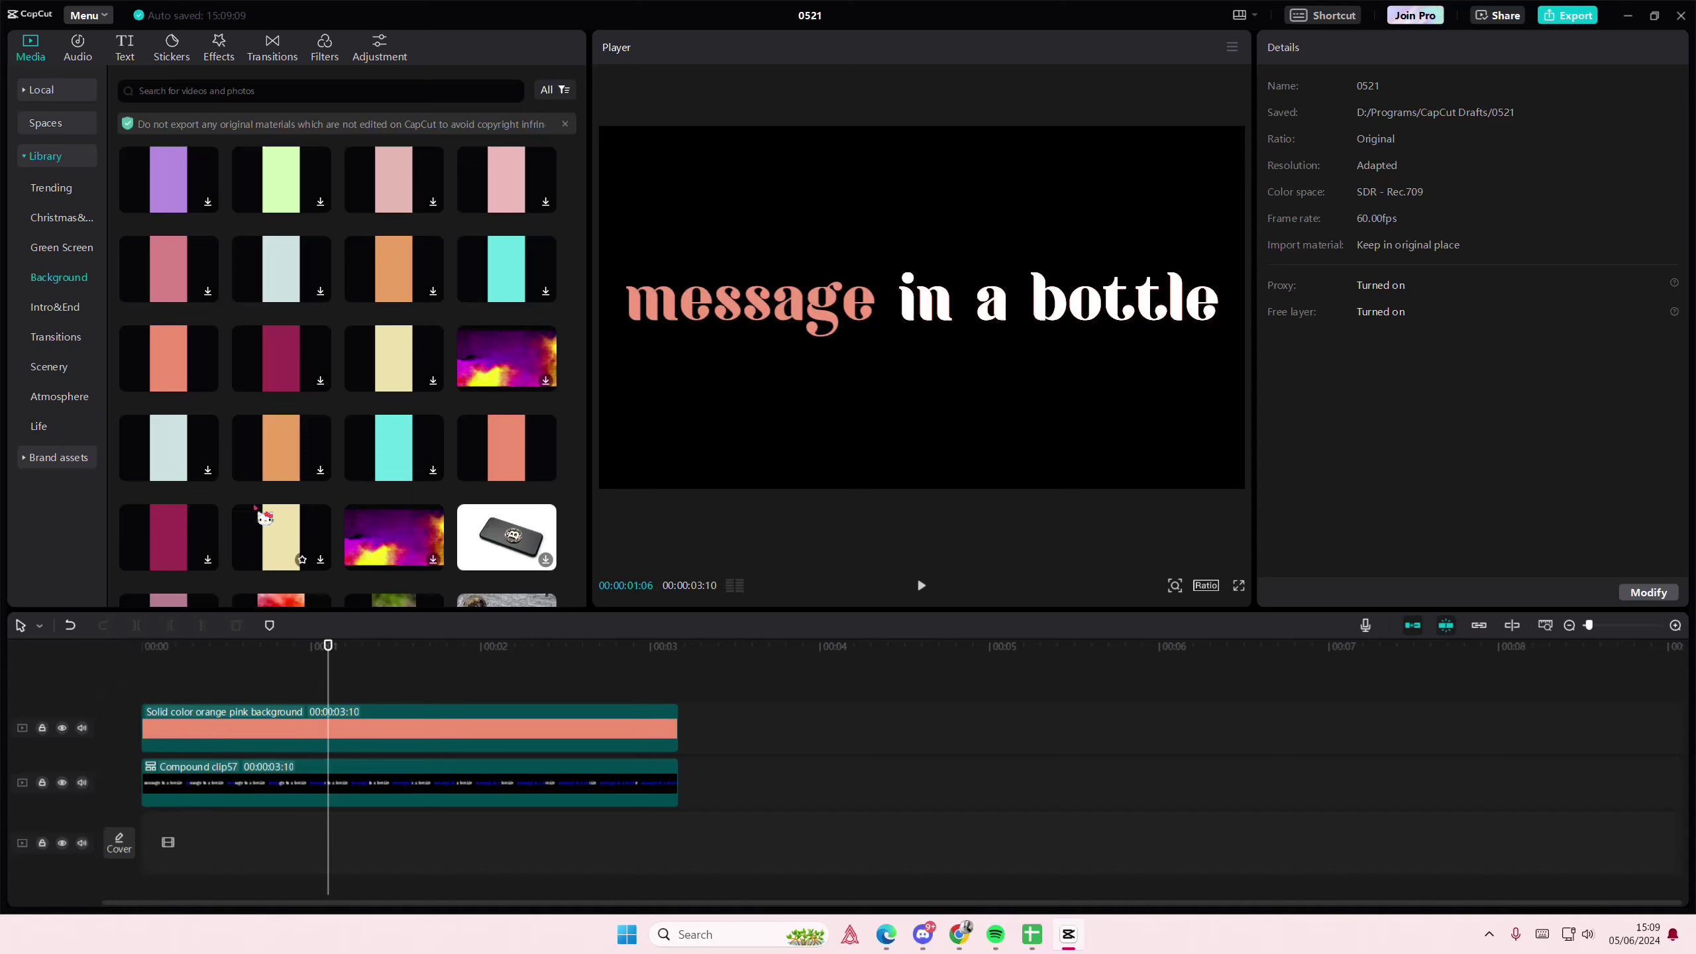
left_click_drag(172, 537, 865, 645)
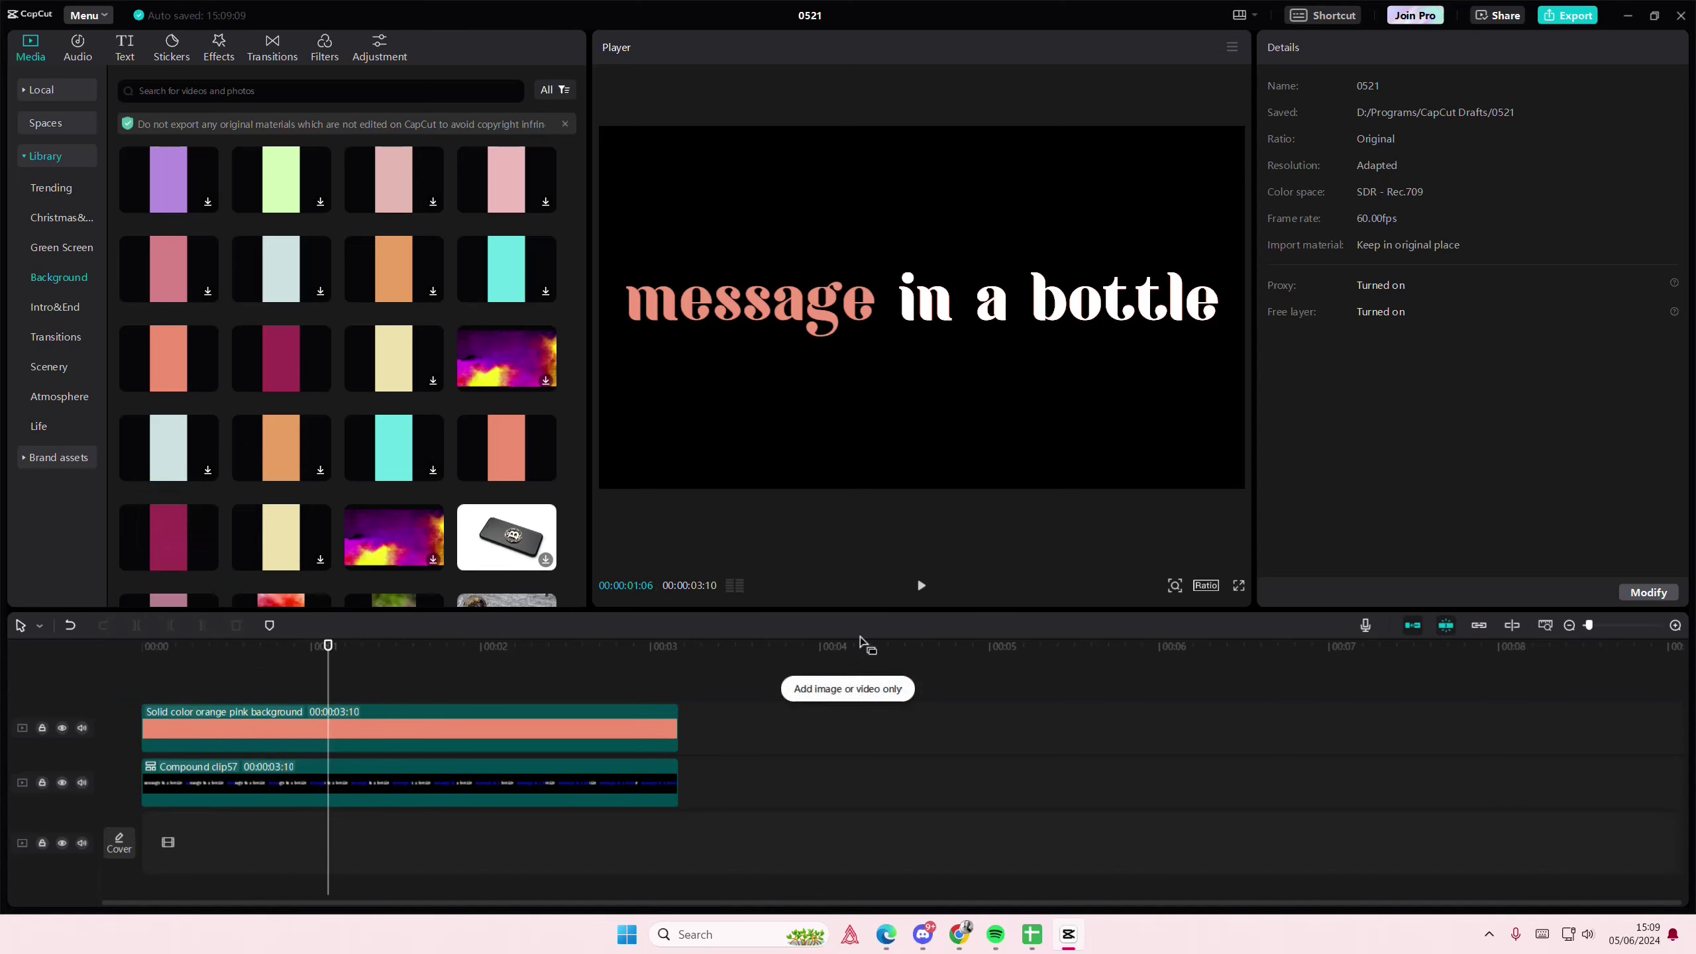
left_click_drag(170, 537, 226, 730)
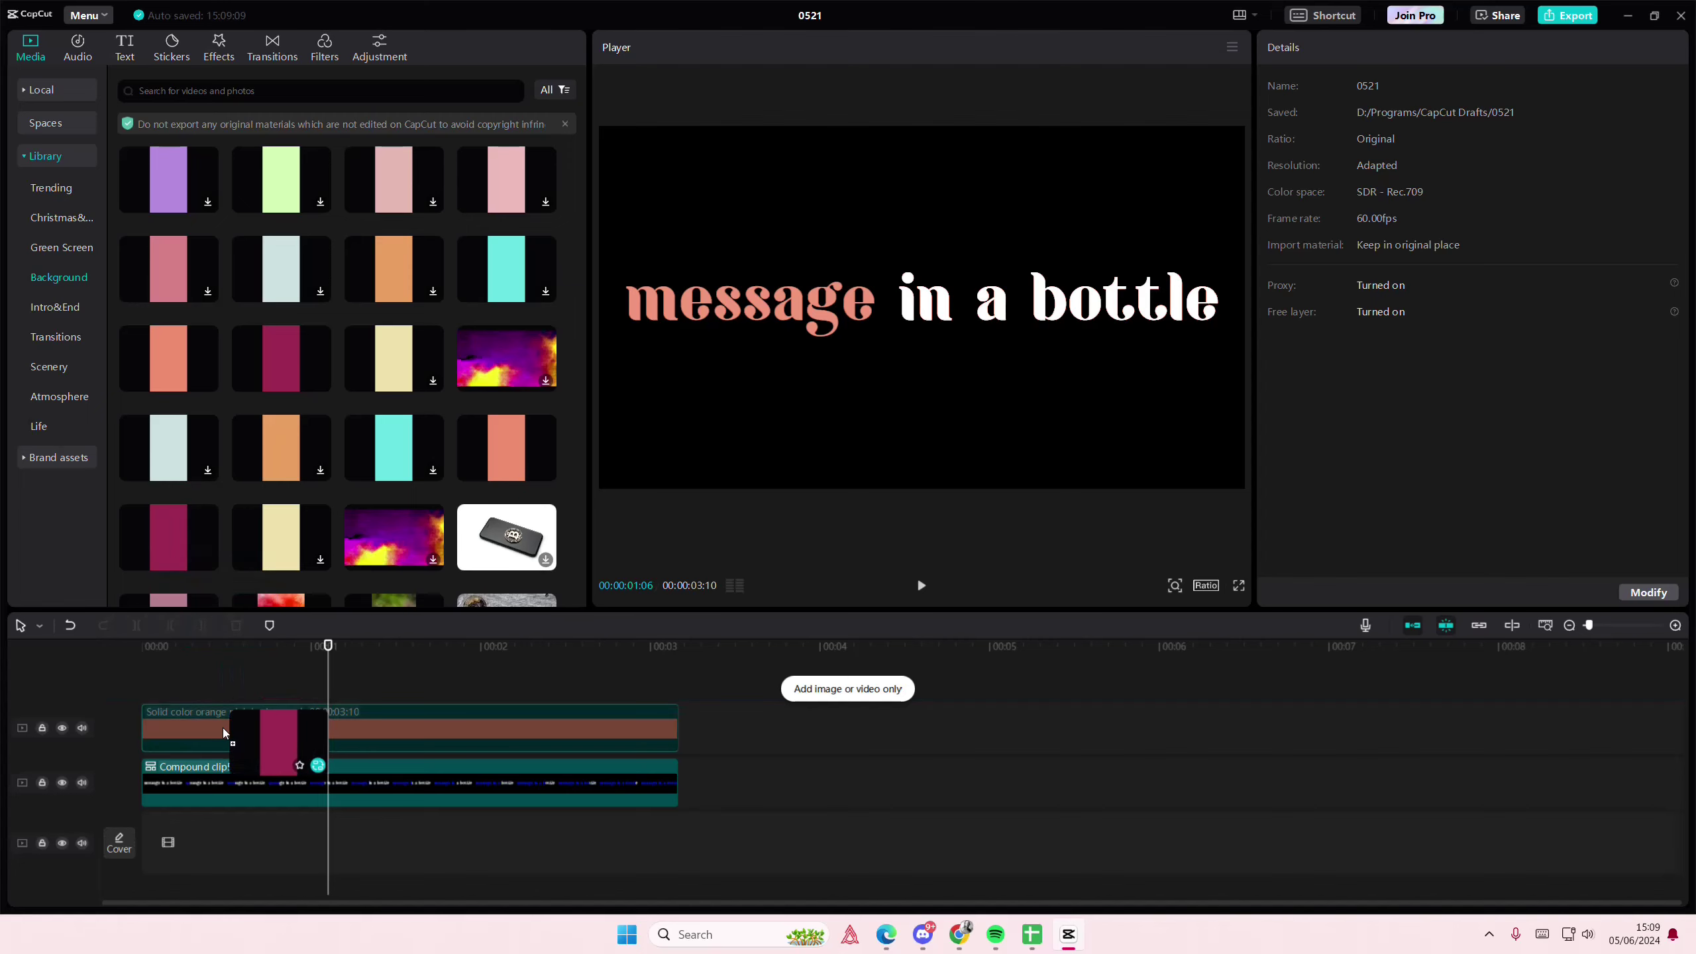
left_click(891, 640)
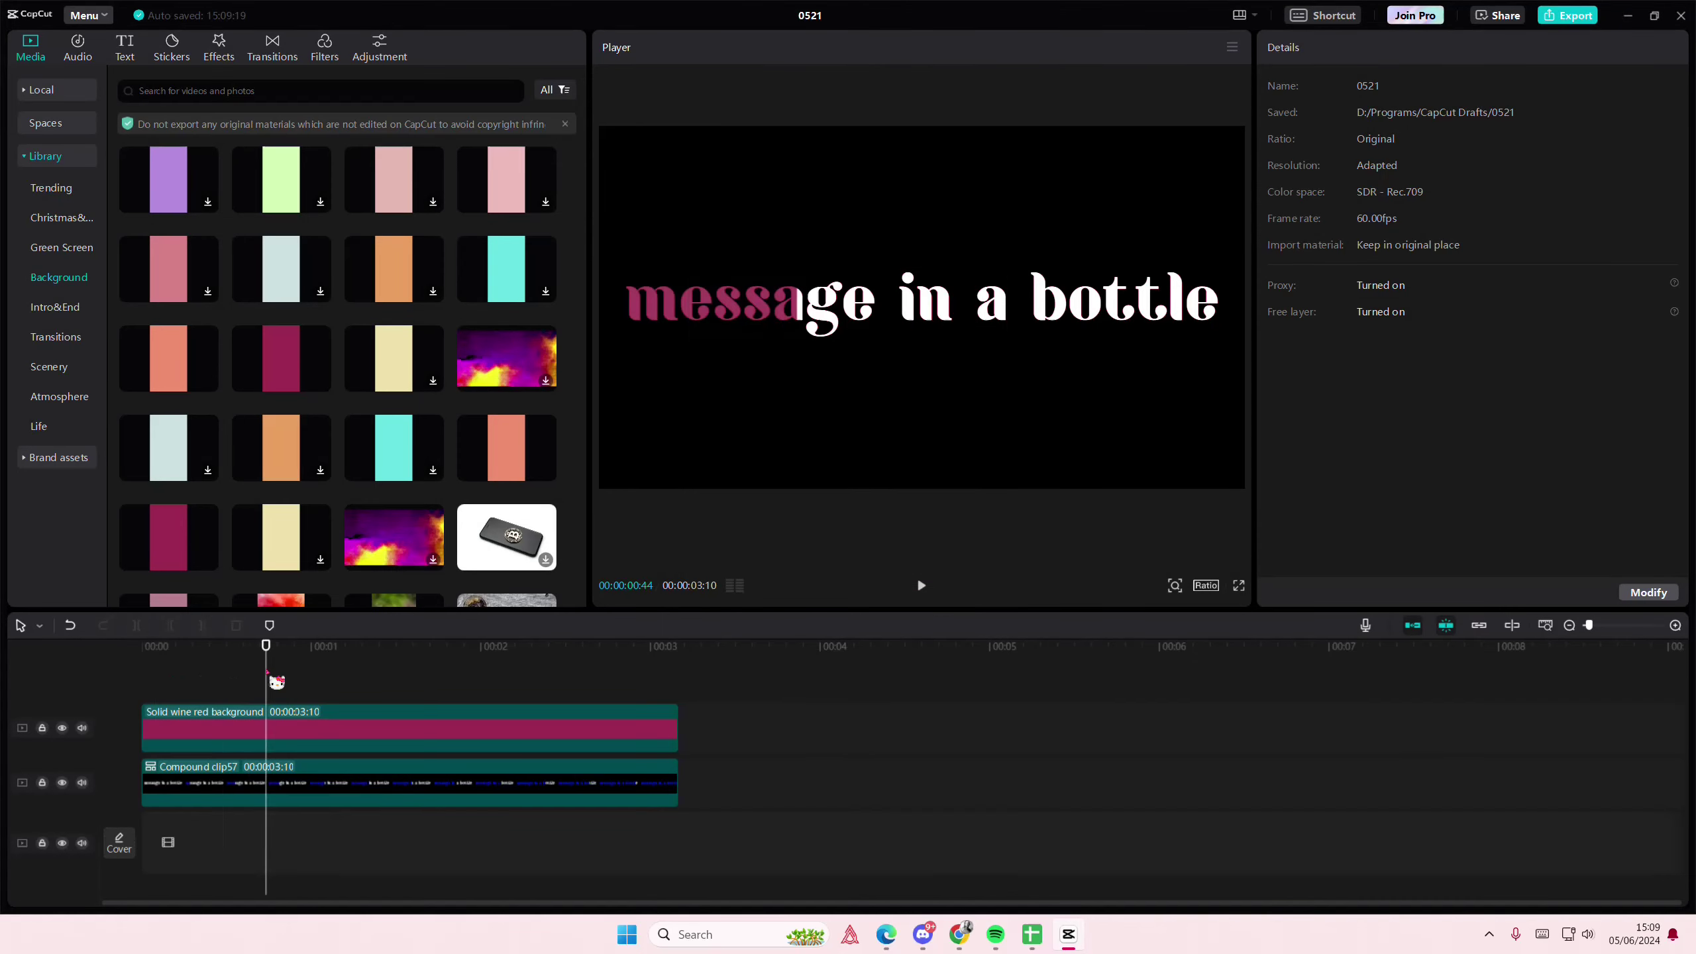
left_click(140, 650)
key("space")
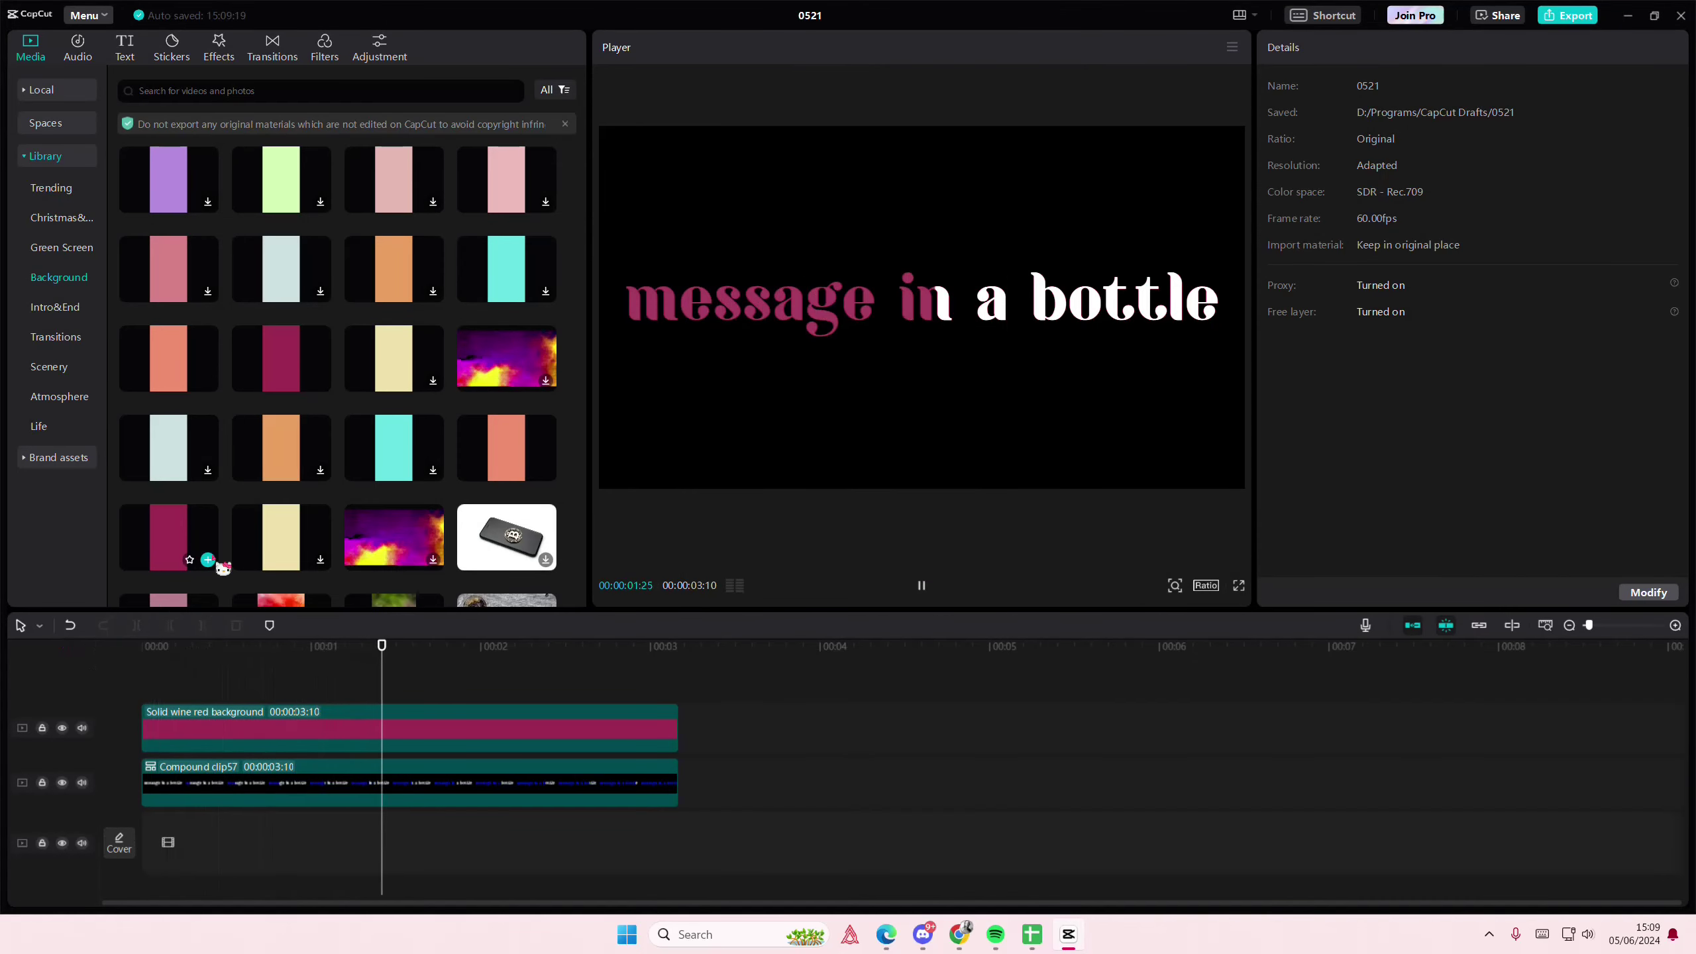
key("space")
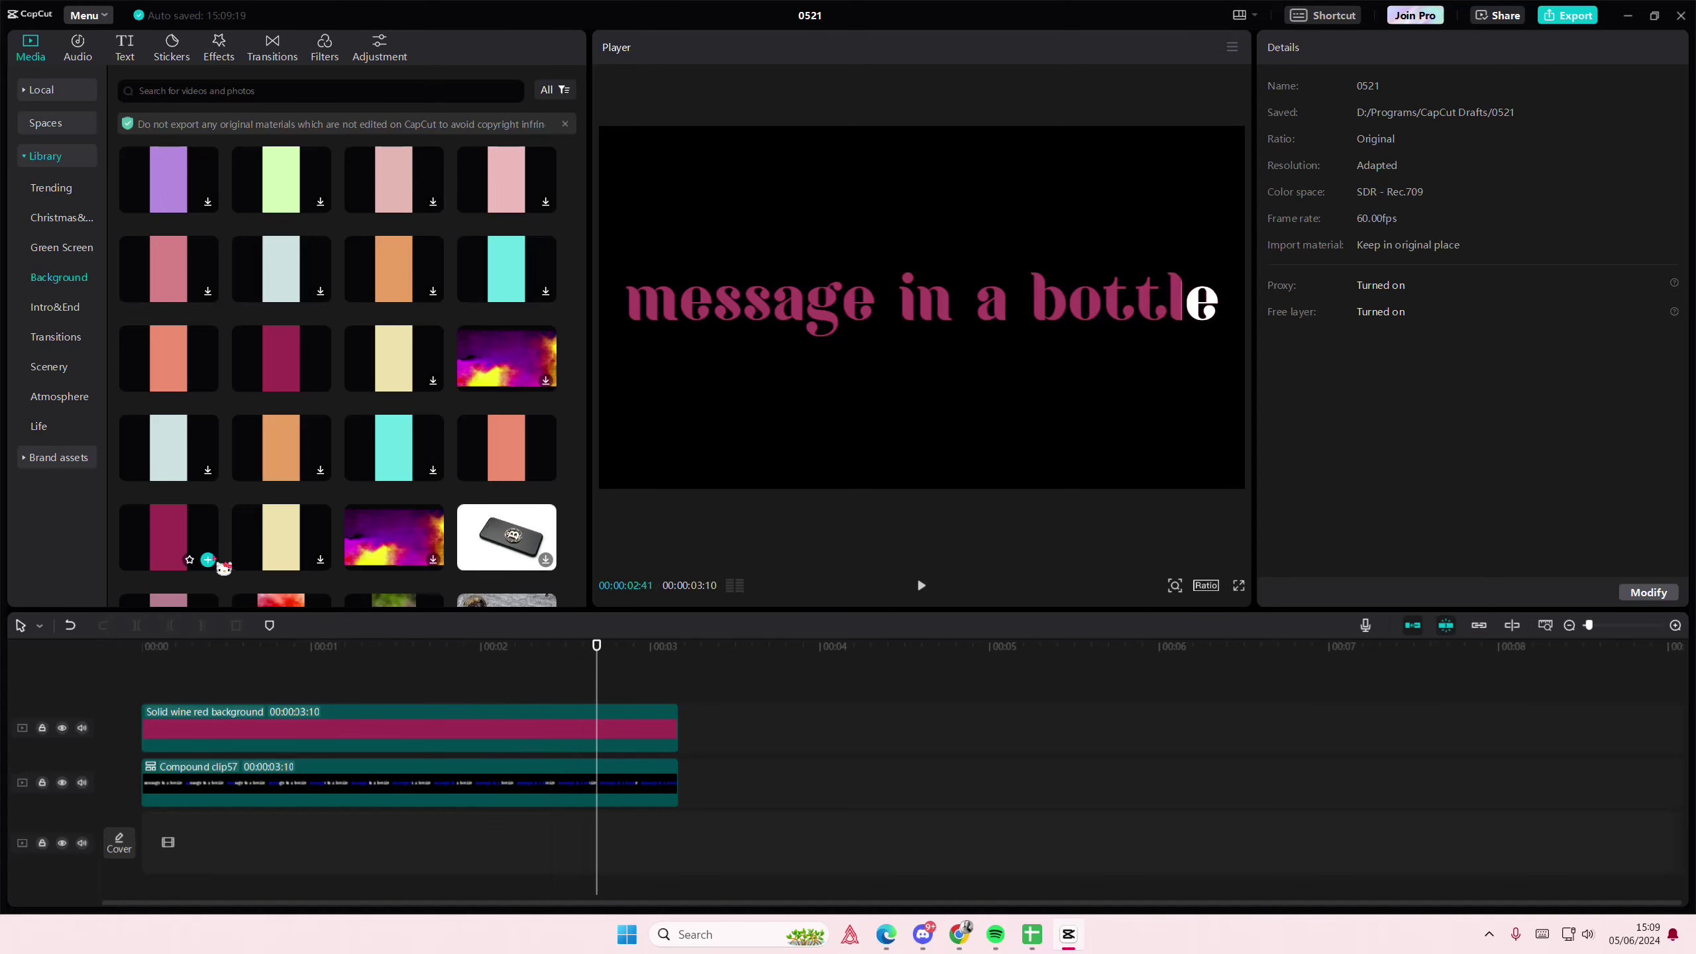
scroll(248, 550, "down", 3)
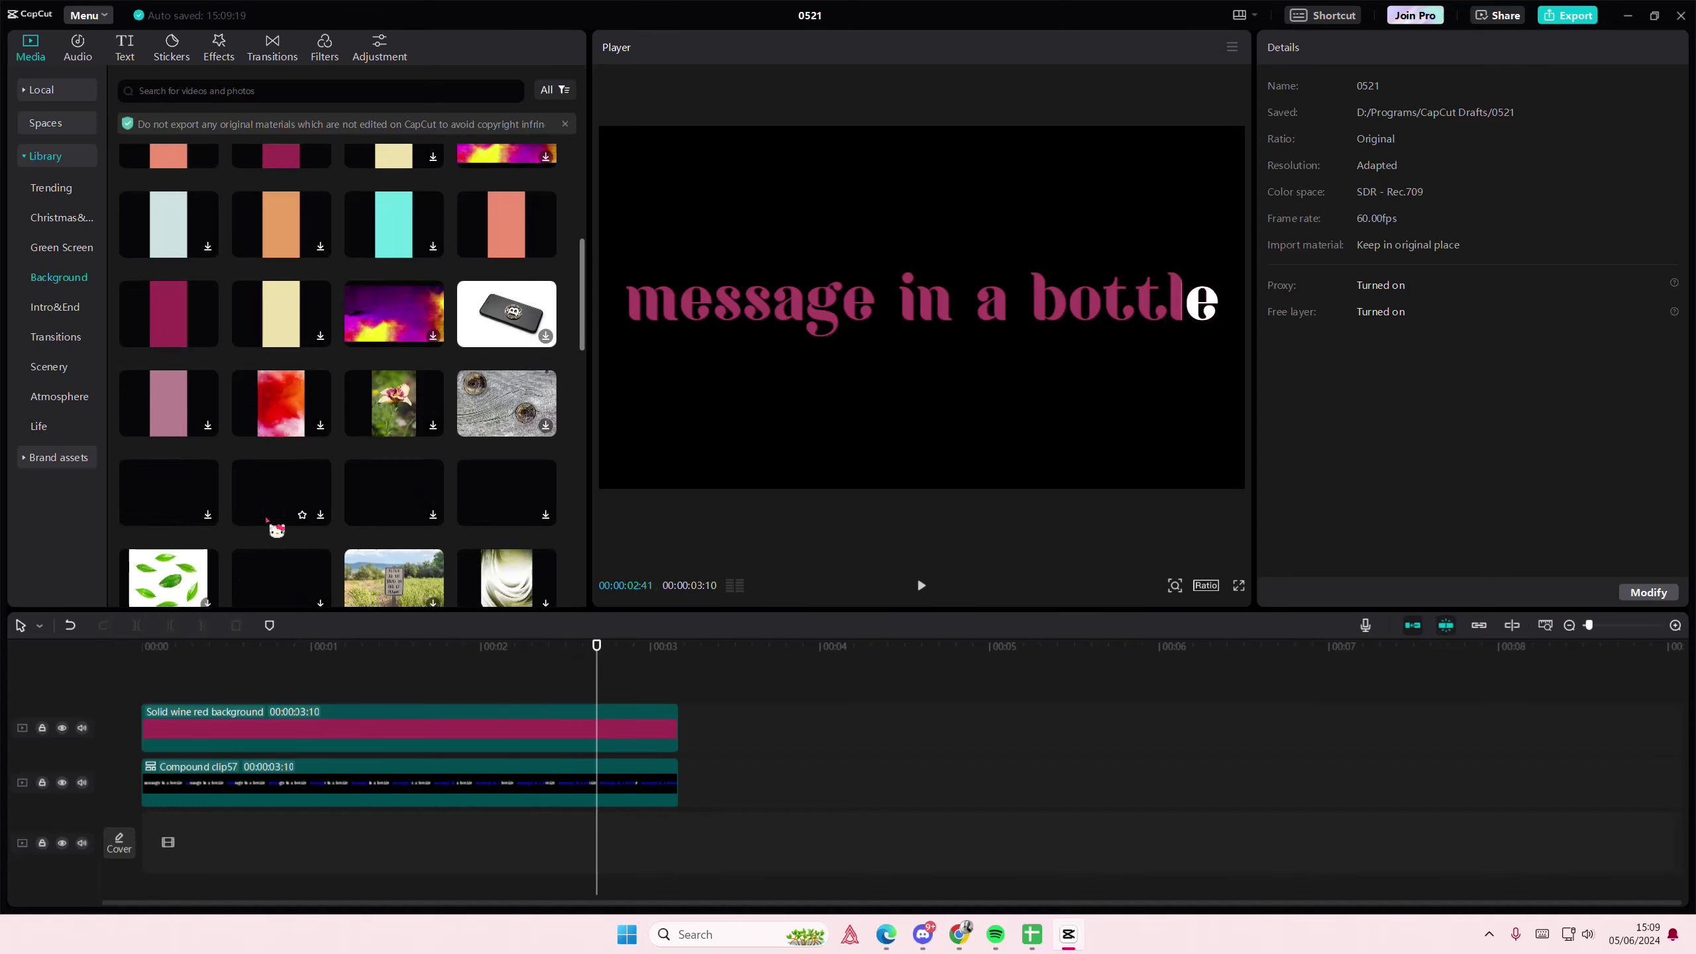
scroll(265, 537, "down", 3)
scroll(277, 529, "up", 2)
scroll(277, 530, "down", 3)
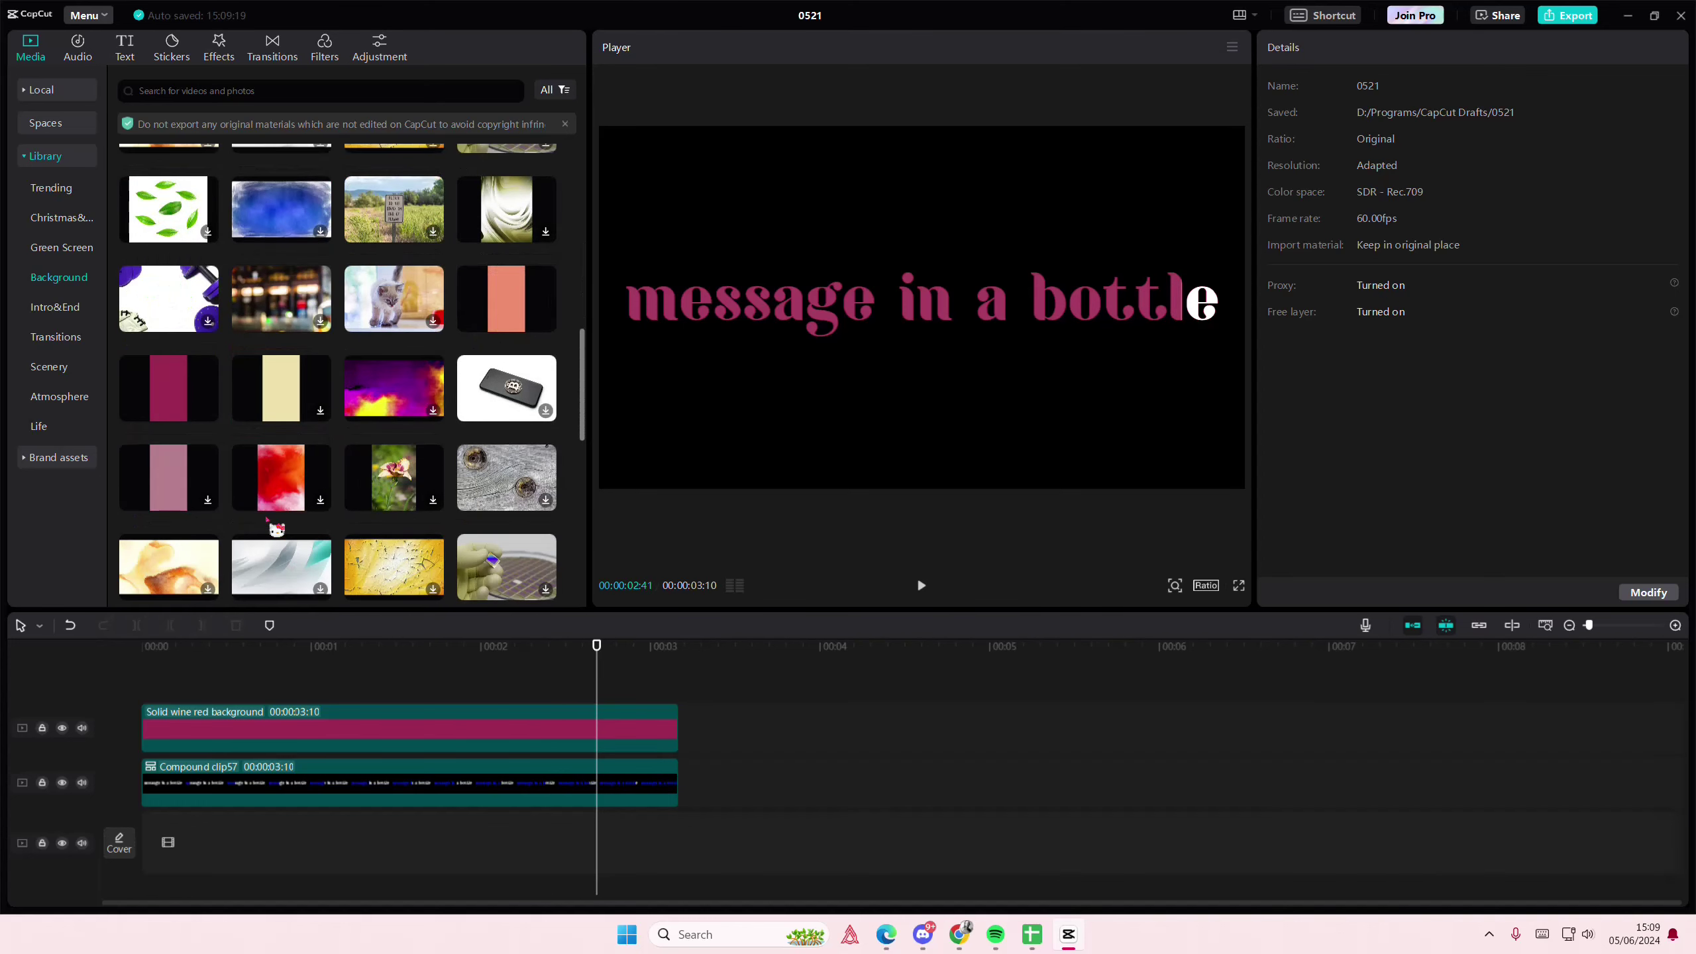
scroll(198, 411, "down", 2)
scroll(199, 411, "down", 3)
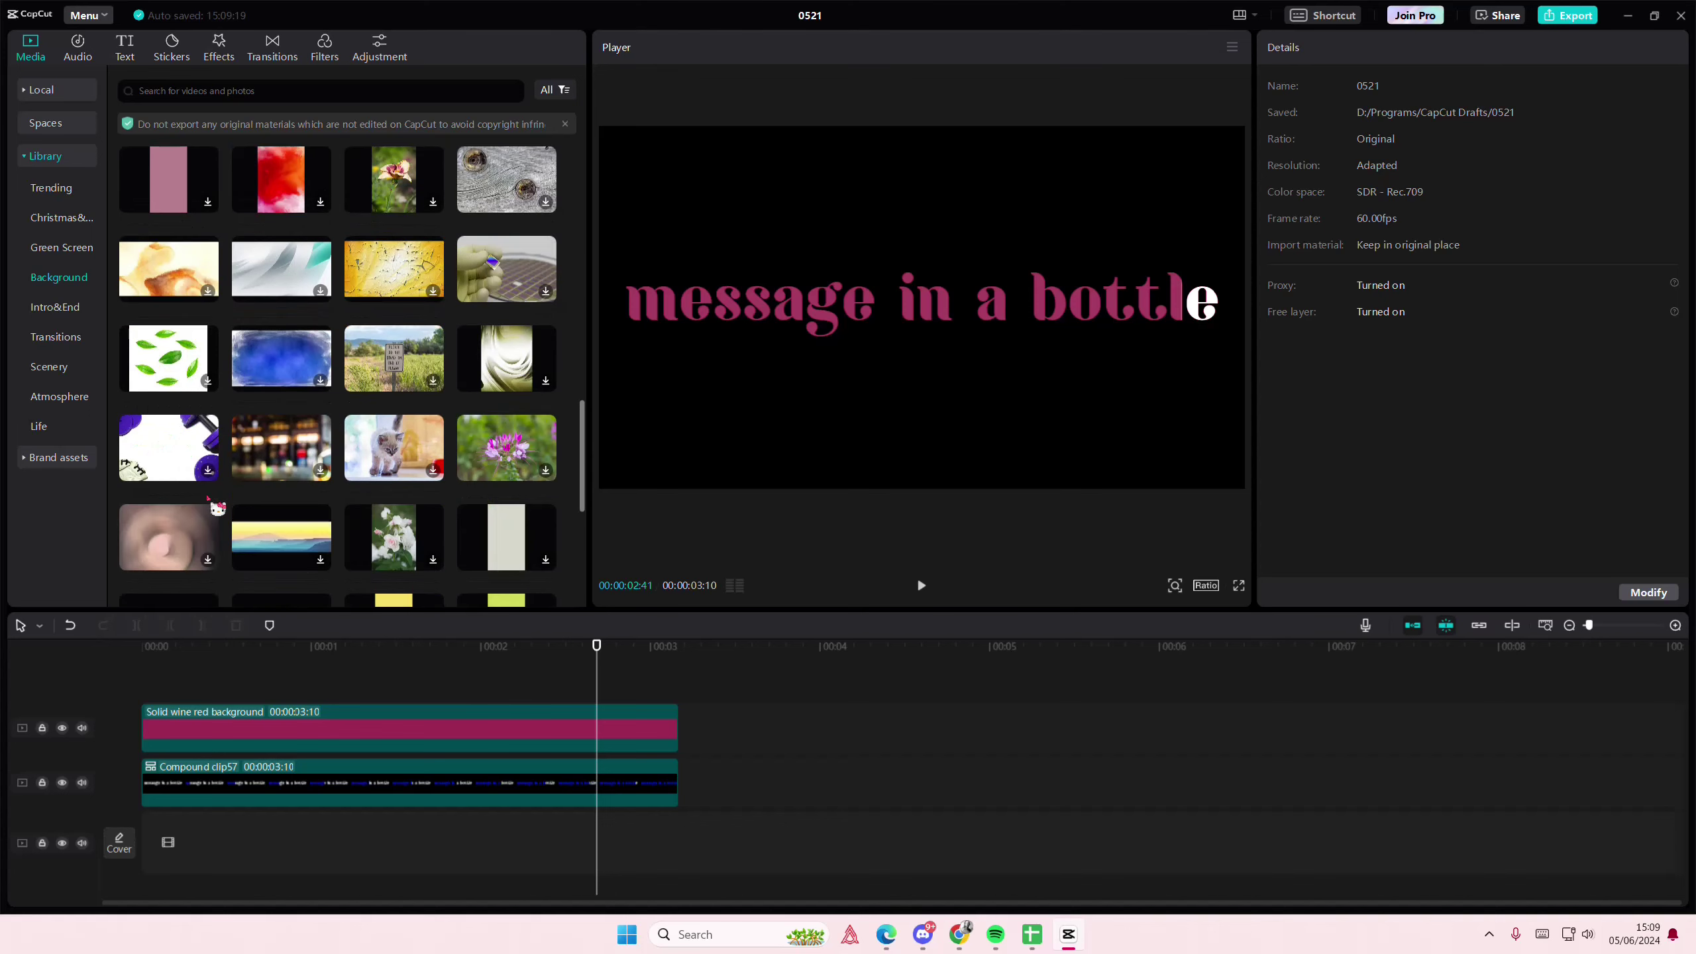
scroll(225, 508, "up", 3)
scroll(223, 510, "up", 3)
scroll(223, 510, "up", 3)
scroll(225, 517, "up", 3)
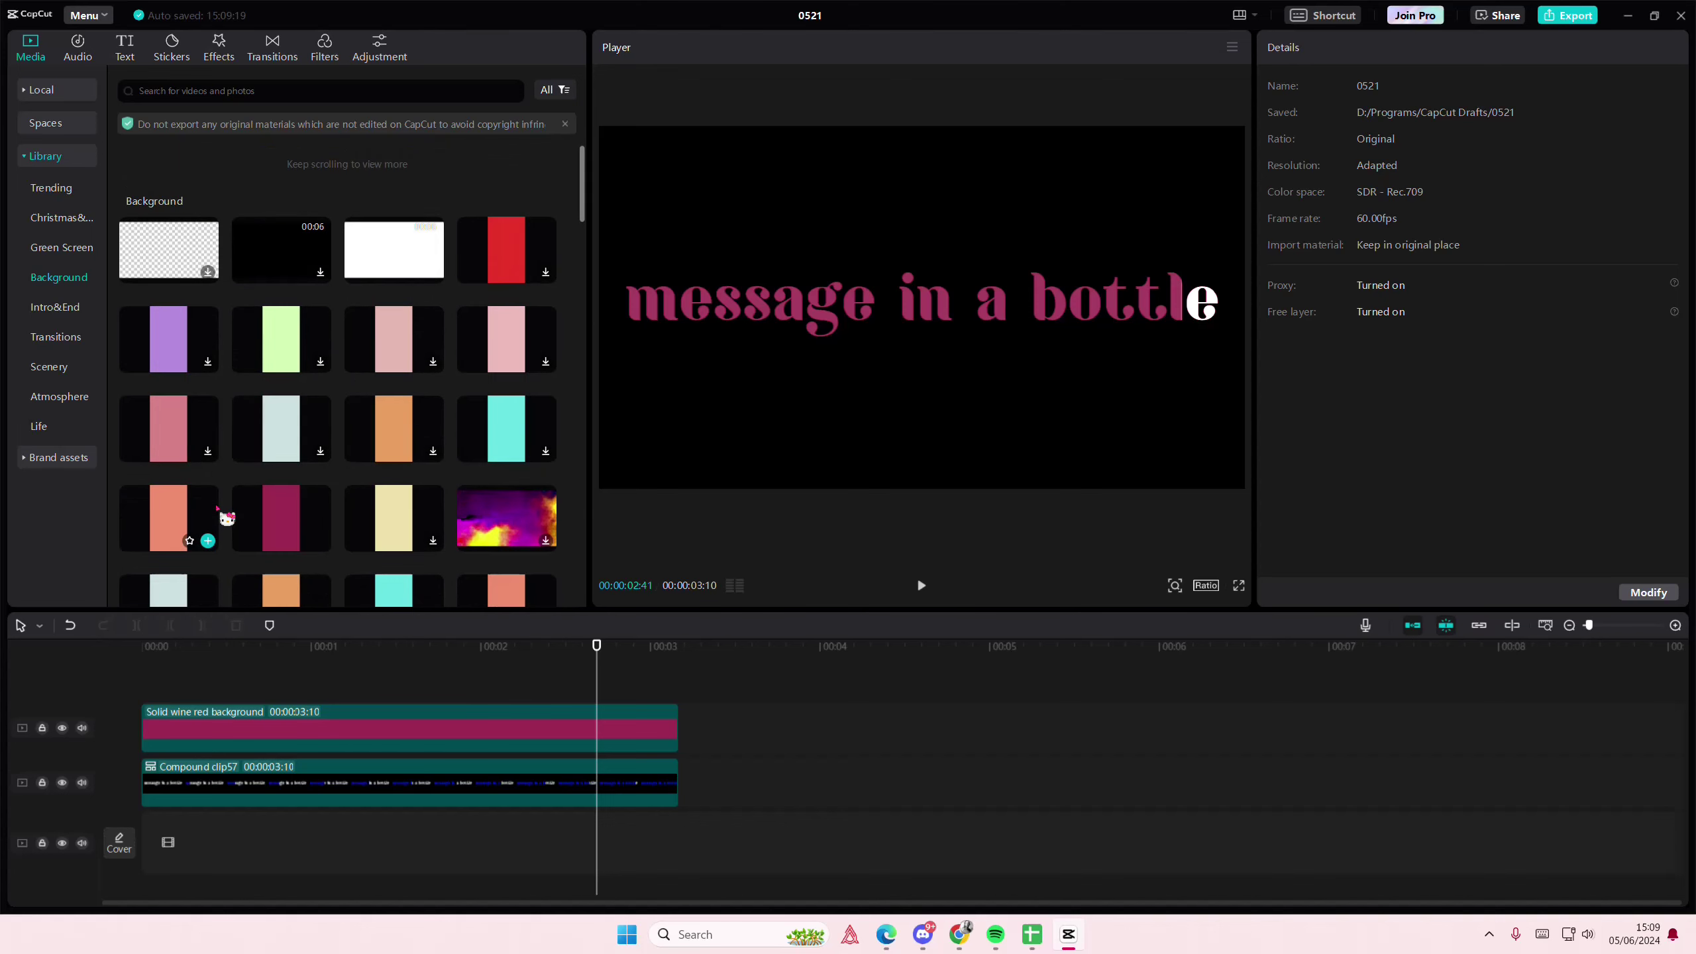